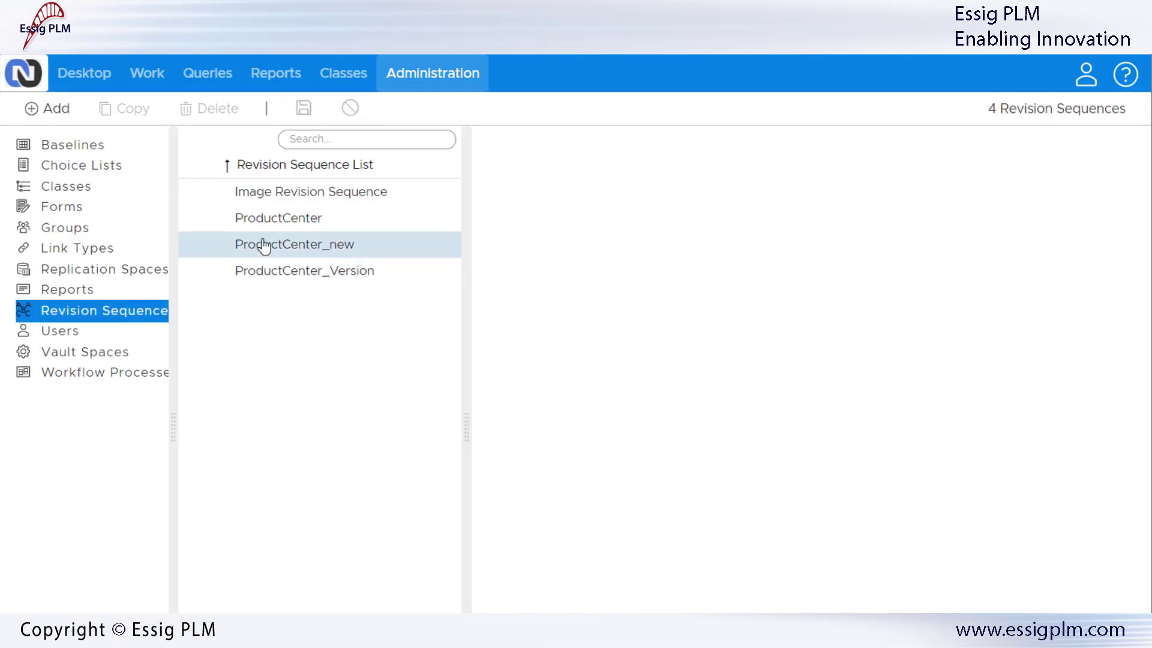
- Create a copy of the ProductCenter revision sequence named "New Sequence"
click(290, 224)
right_click(289, 223)
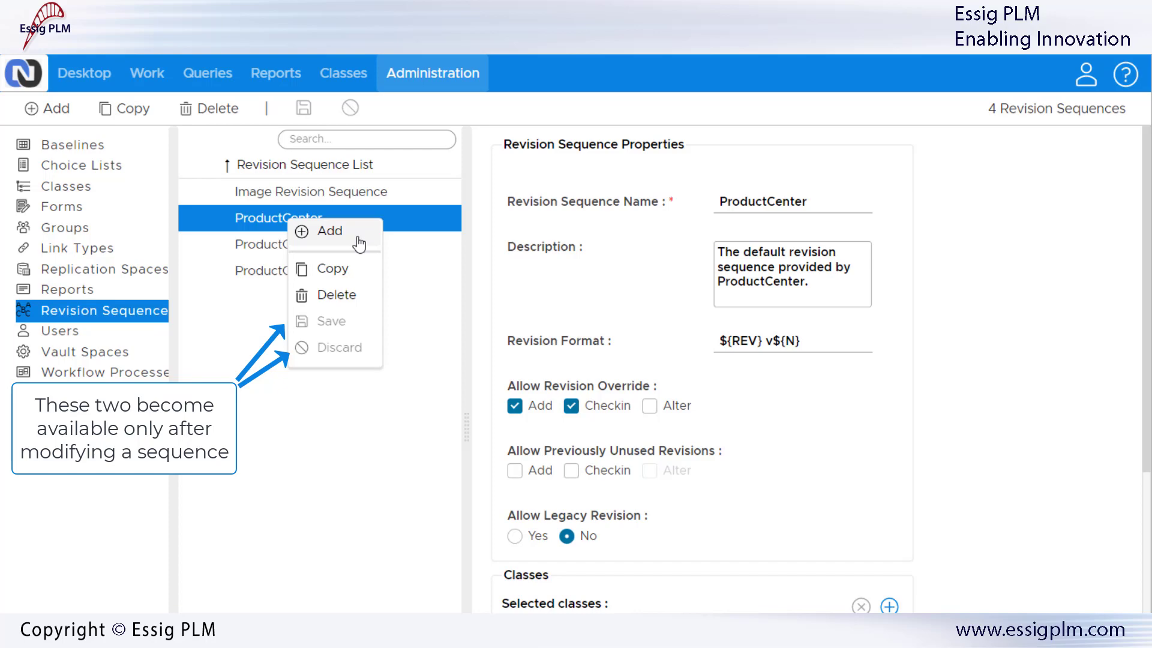
click(371, 274)
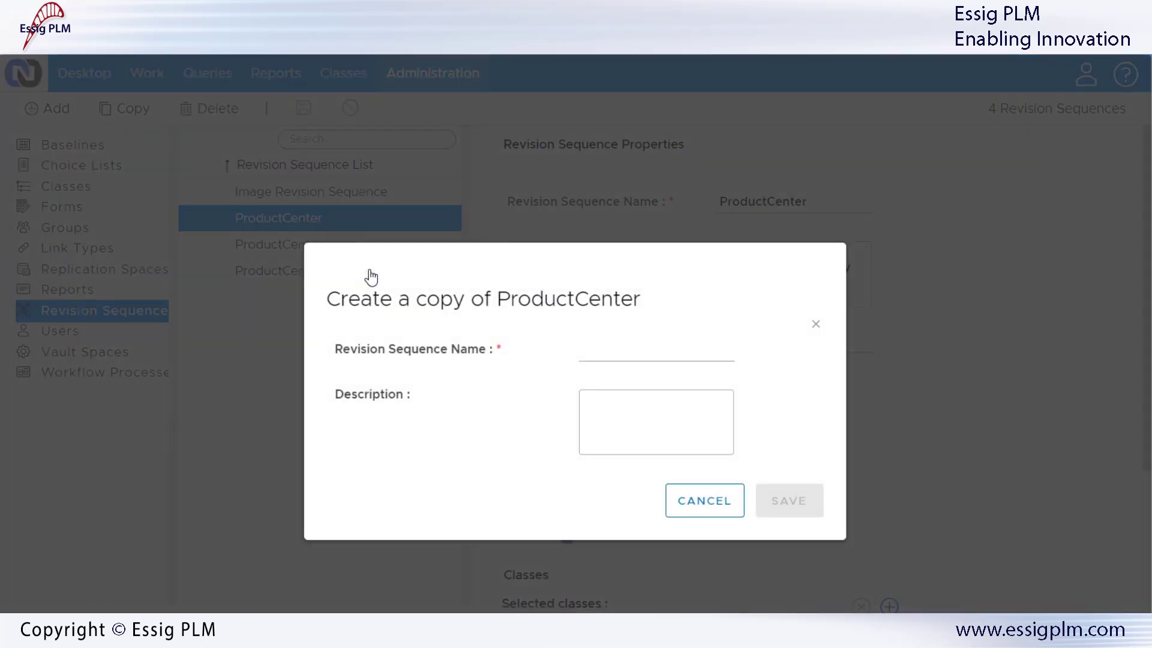
click(653, 348)
text(New Sequence)
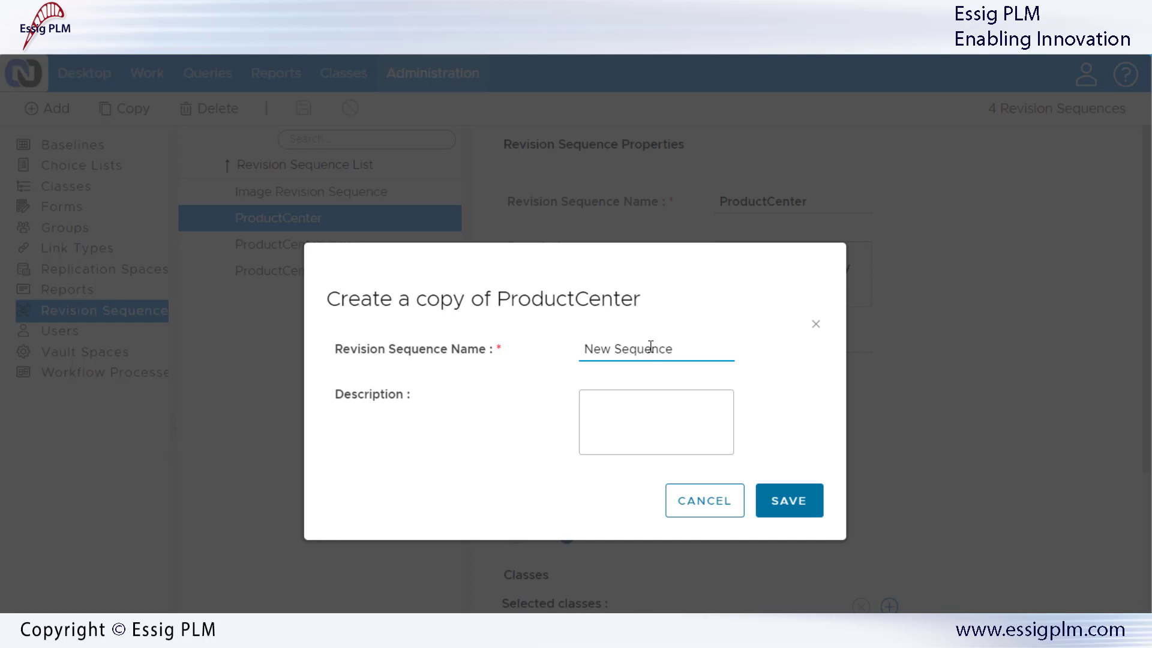
click(807, 507)
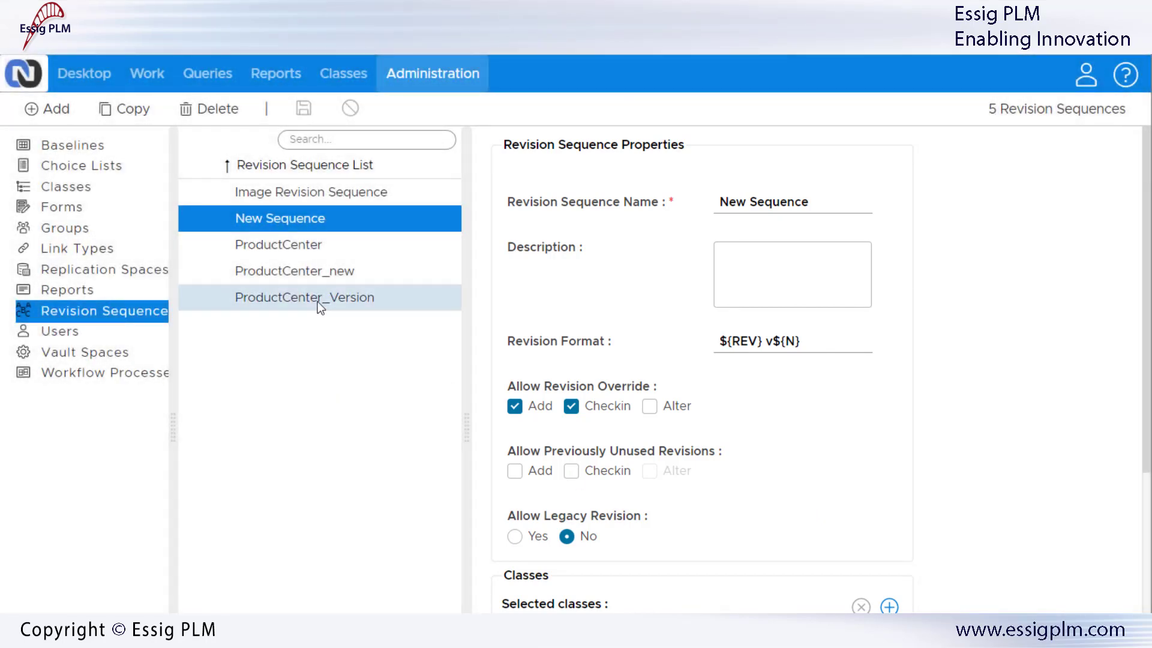
- Open the ProductCenter_Version revision sequence and examine its revision format
click(318, 306)
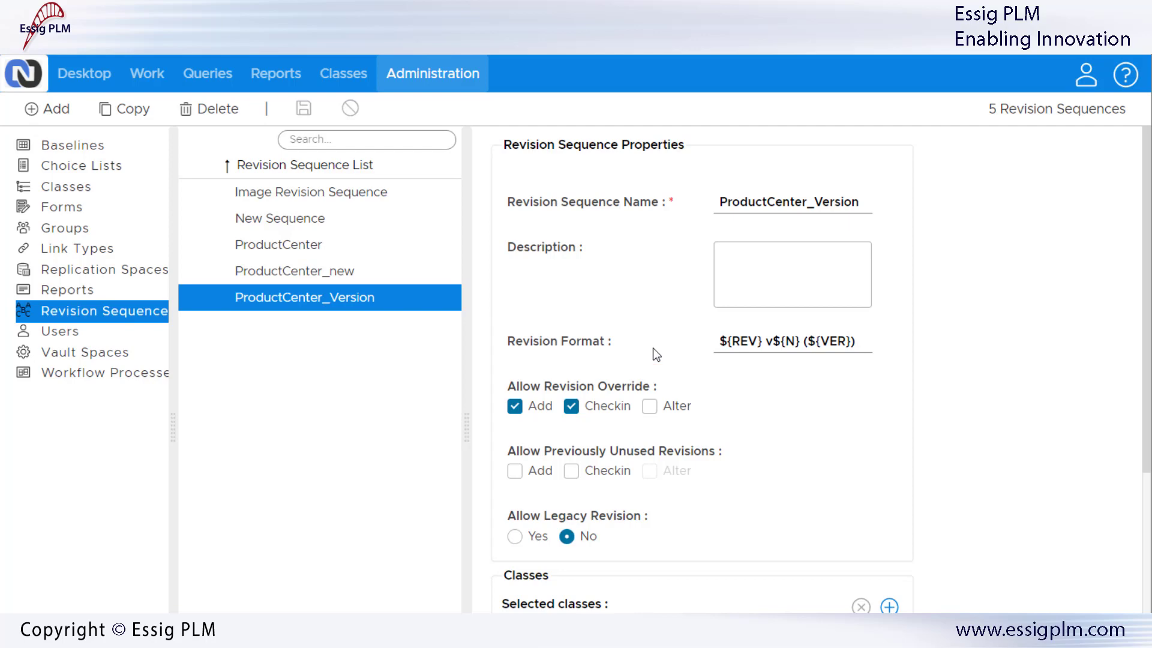
drag(731, 342, 846, 345)
click(779, 373)
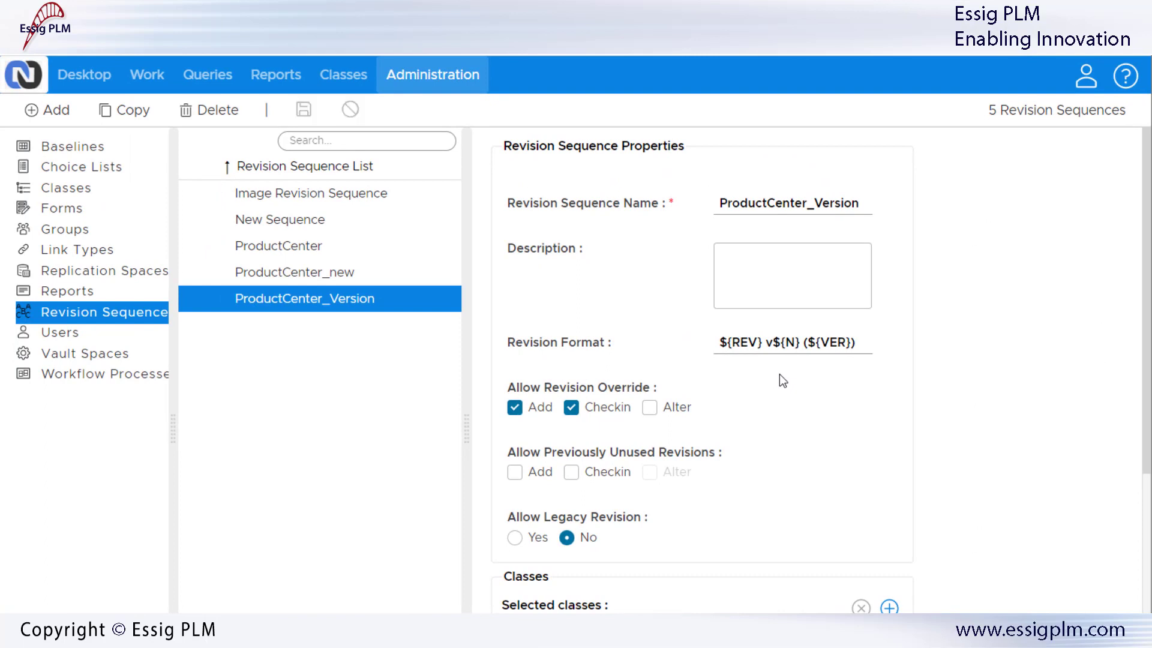
- Check out New_CAD.png from the desktop, crop away the lower part of the image and save a copy
click(84, 84)
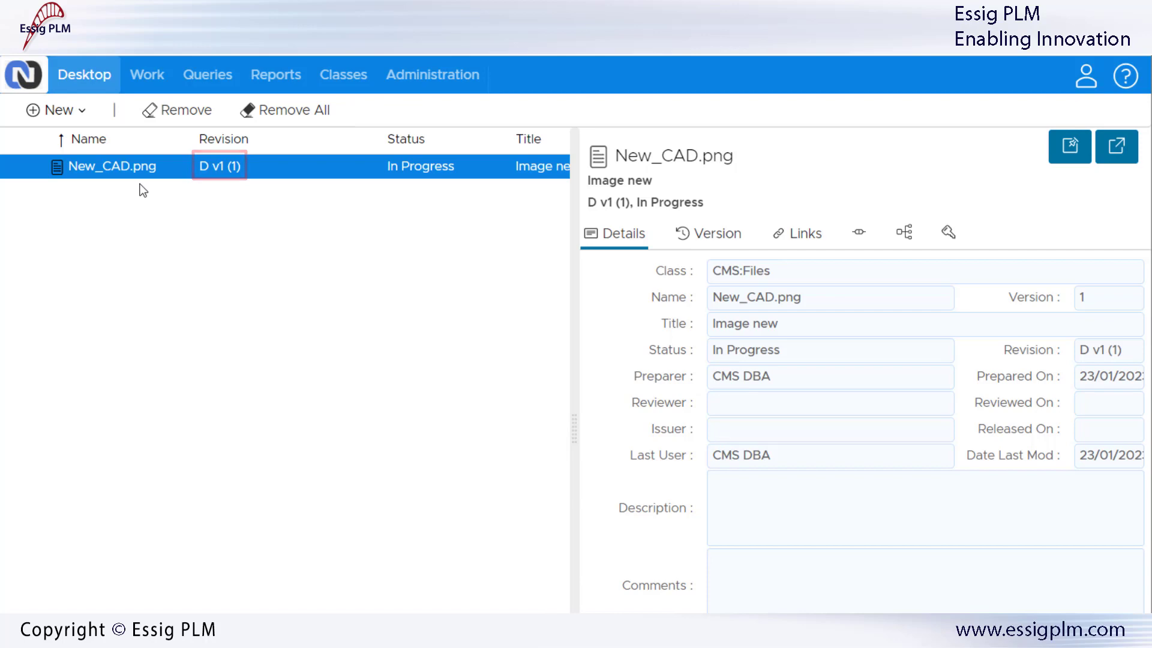
right_click(146, 174)
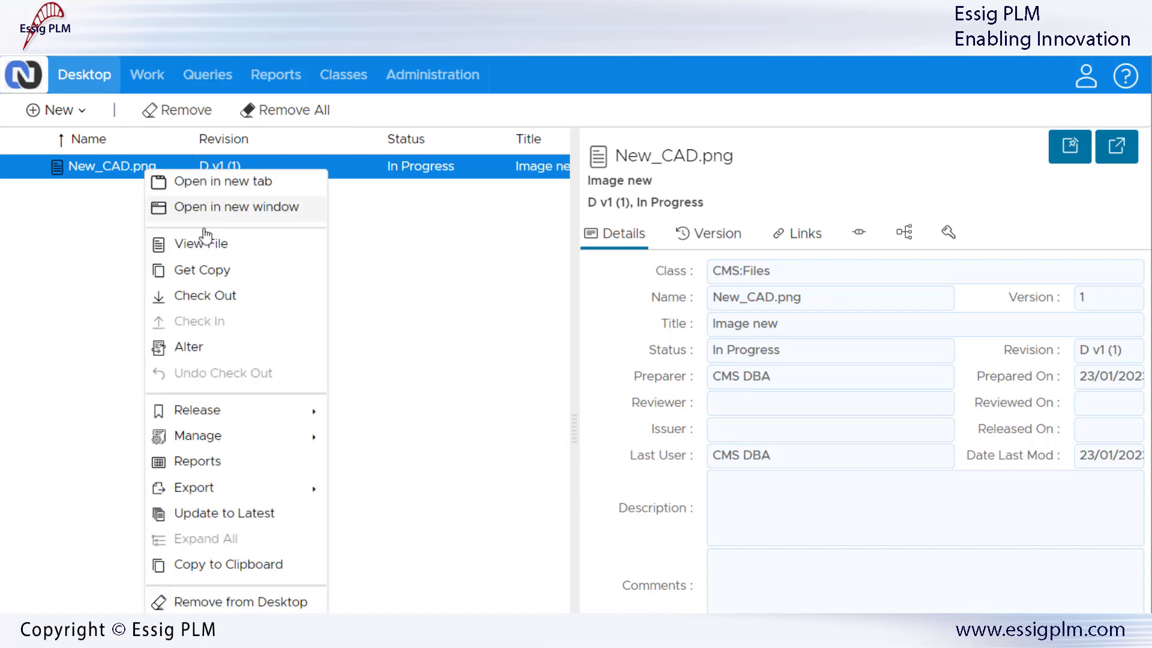
click(274, 308)
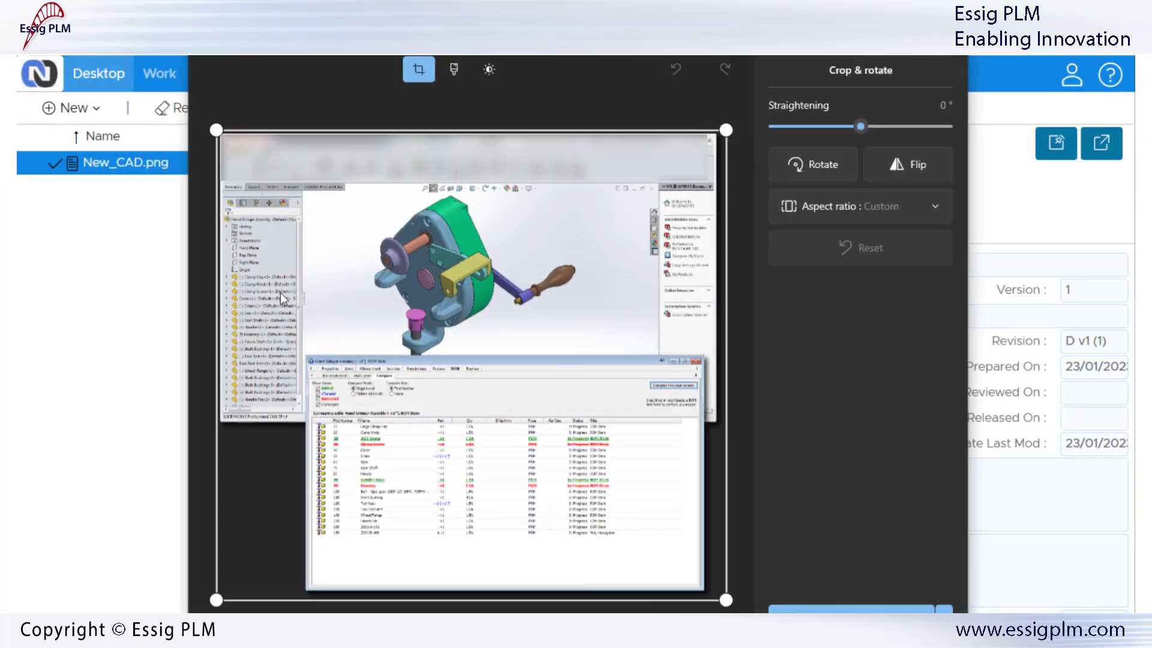
drag(717, 570, 734, 515)
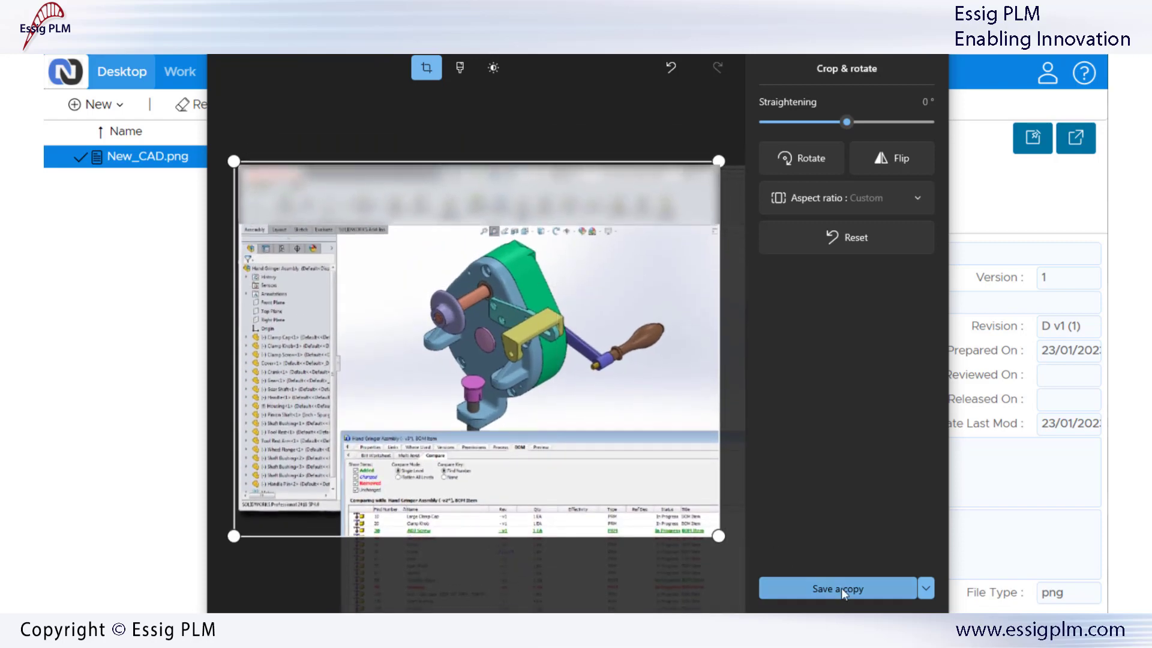
click(841, 588)
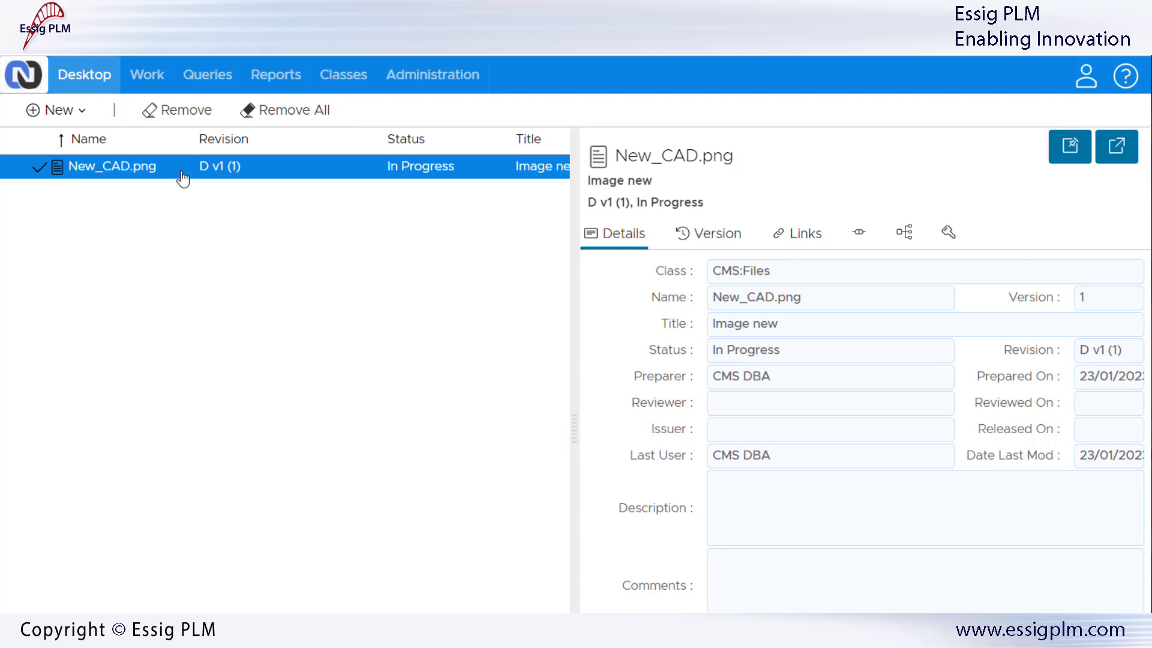
- Check in New_CAD.png with the comment "Crop 1"
right_click(181, 173)
click(286, 320)
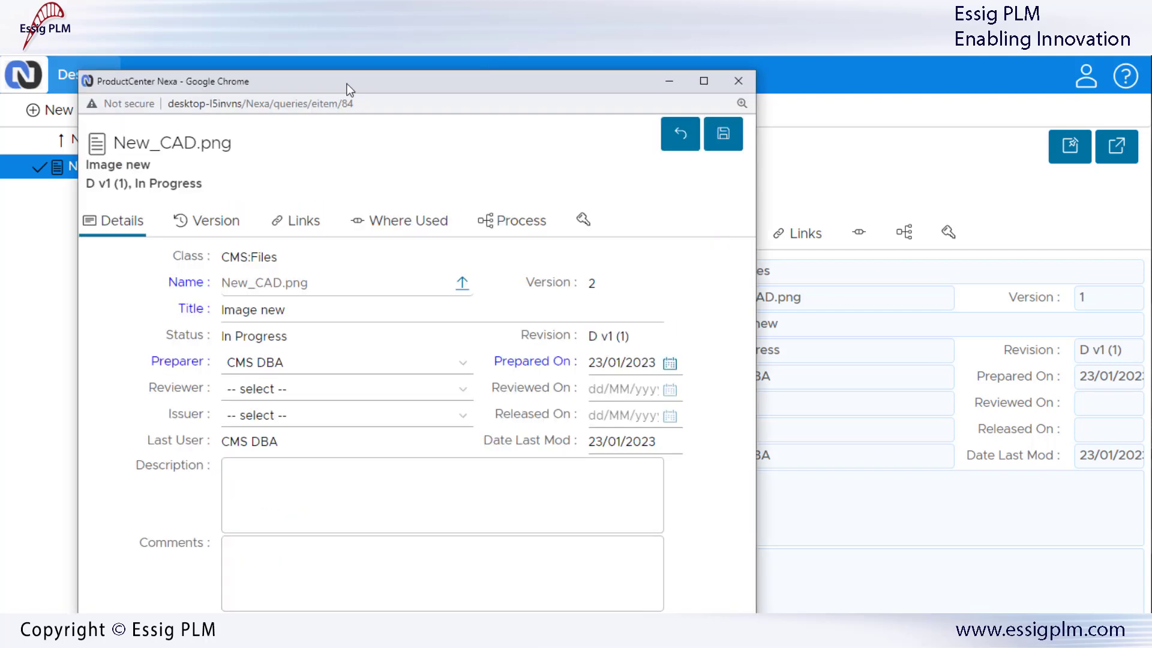
click(273, 551)
text(Crop 1)
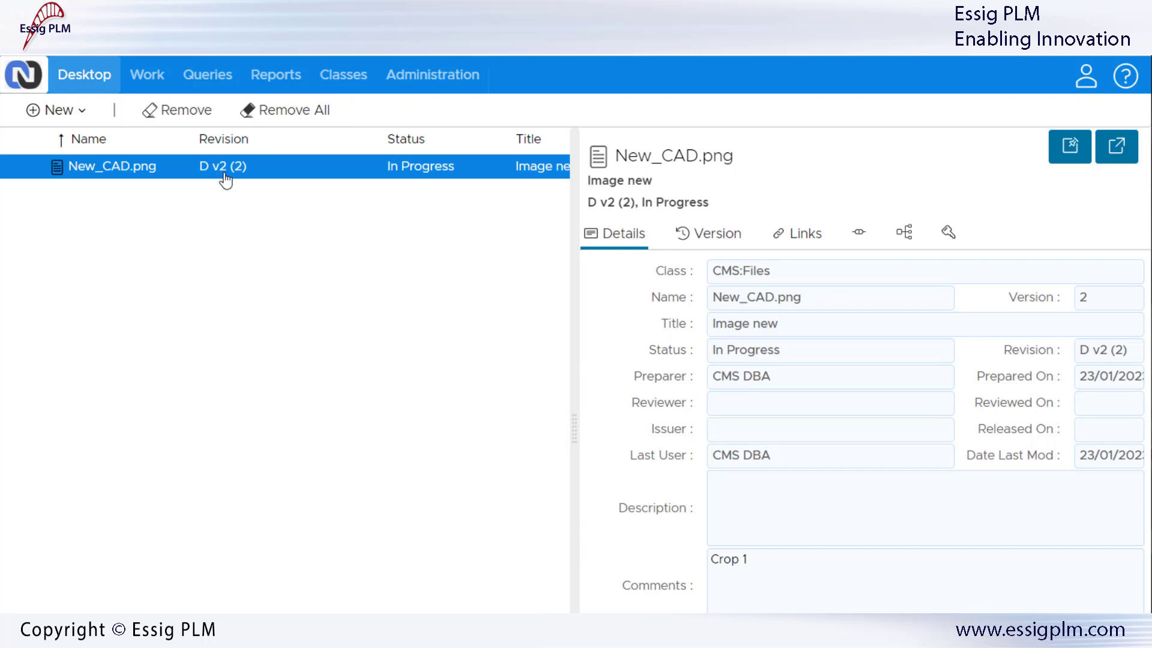
- Approve New_CAD.png for release
right_click(225, 180)
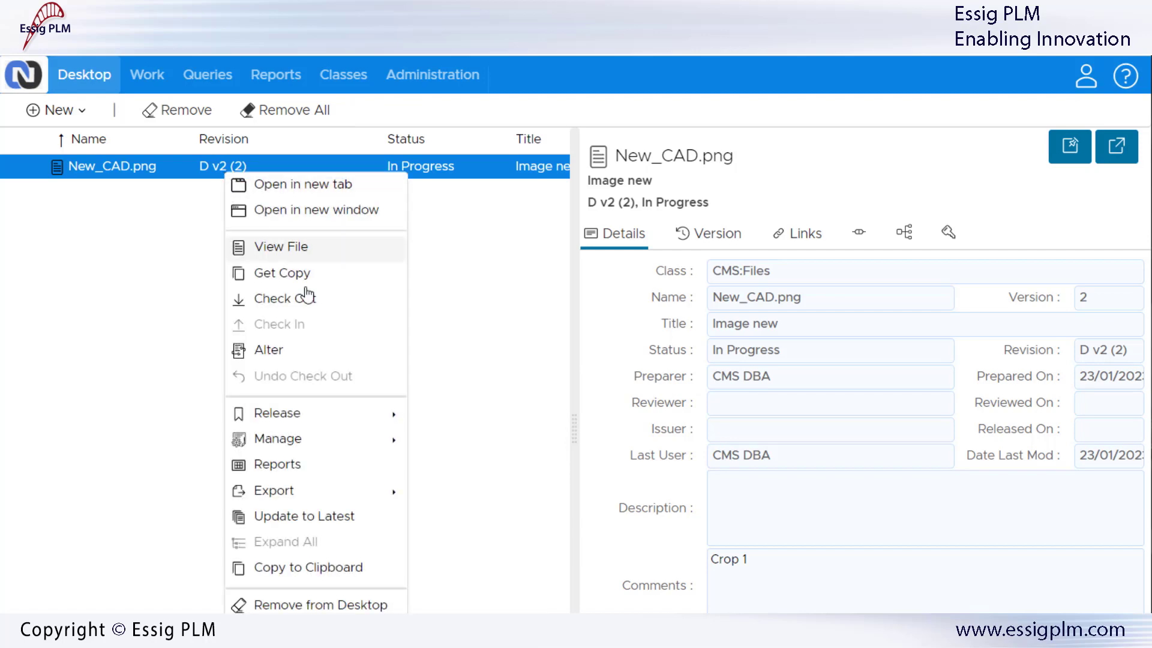
mouse_move(357, 424)
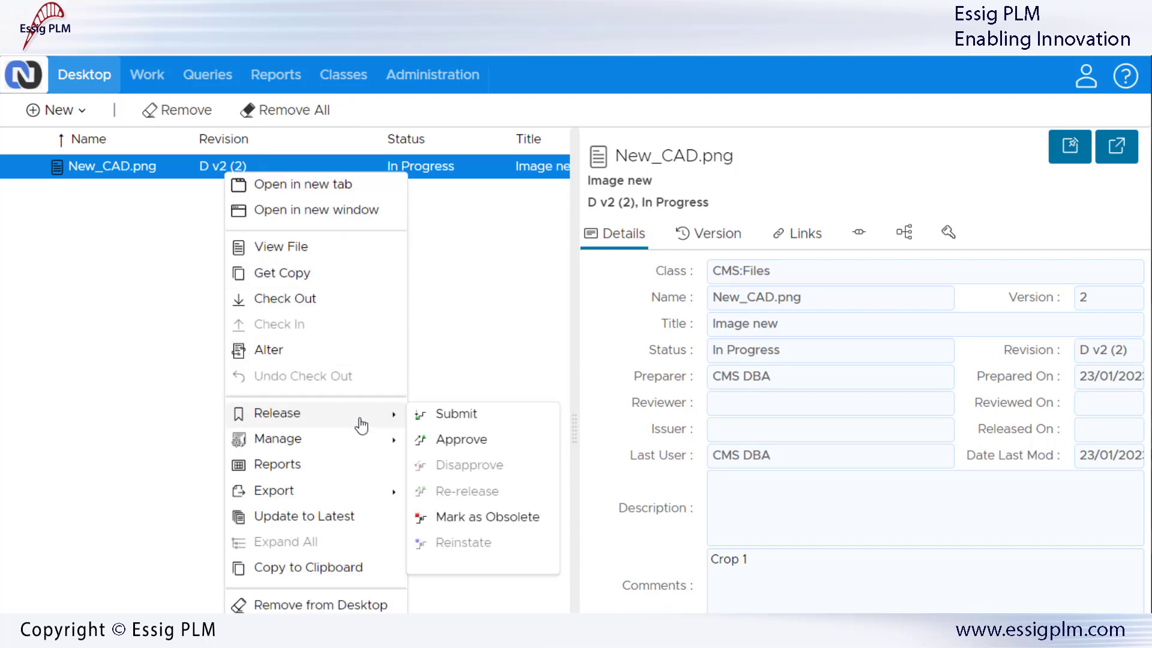
click(518, 454)
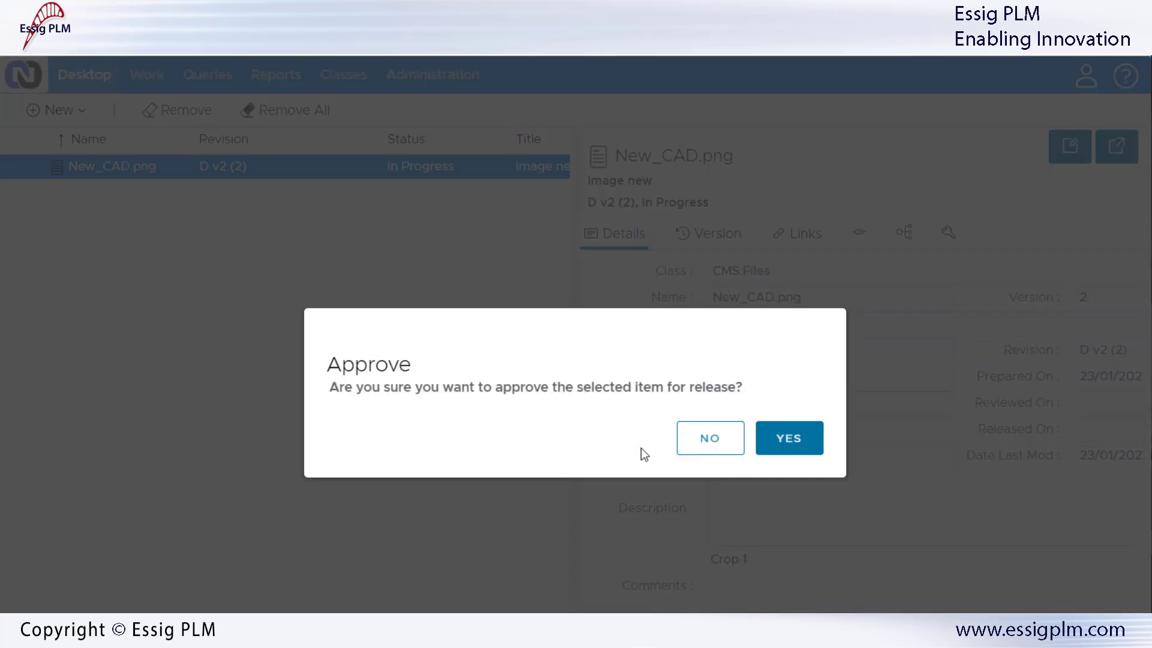
click(787, 449)
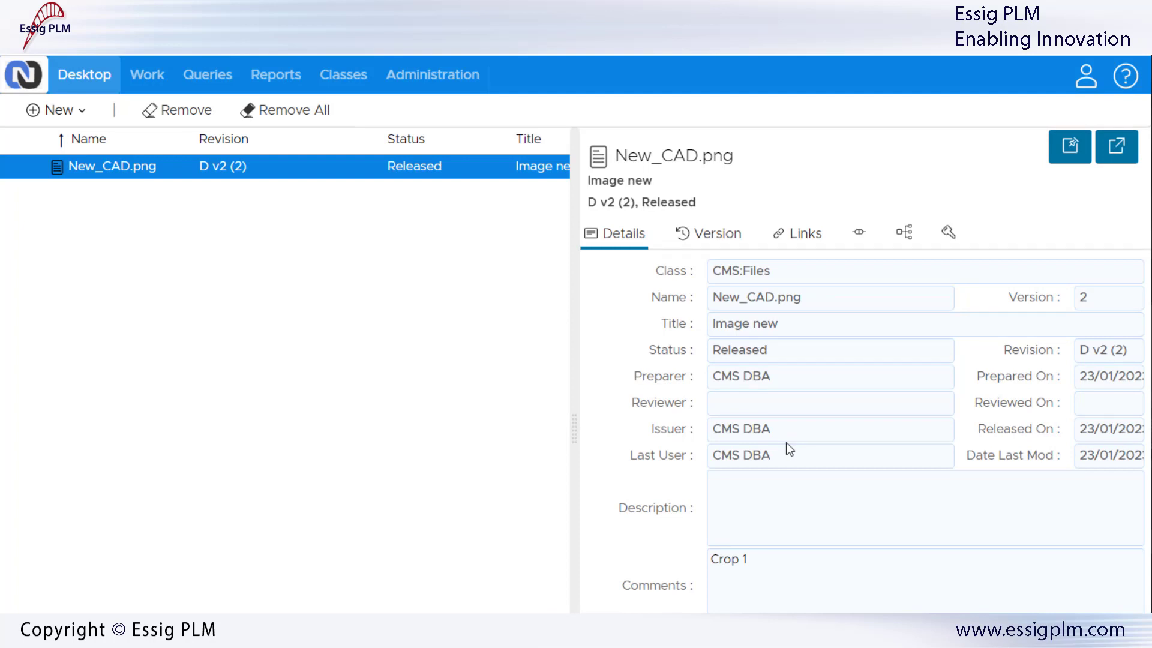
- Check out the released New_CAD.png, crop more off the bottom of the image and save a copy
right_click(260, 172)
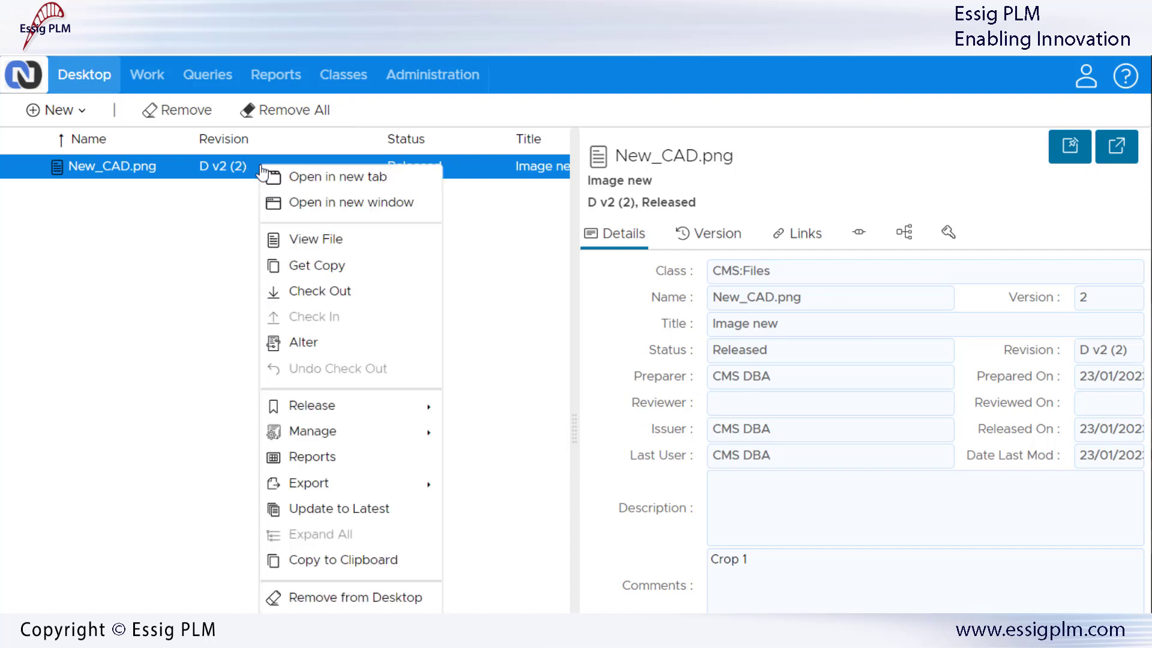
click(394, 297)
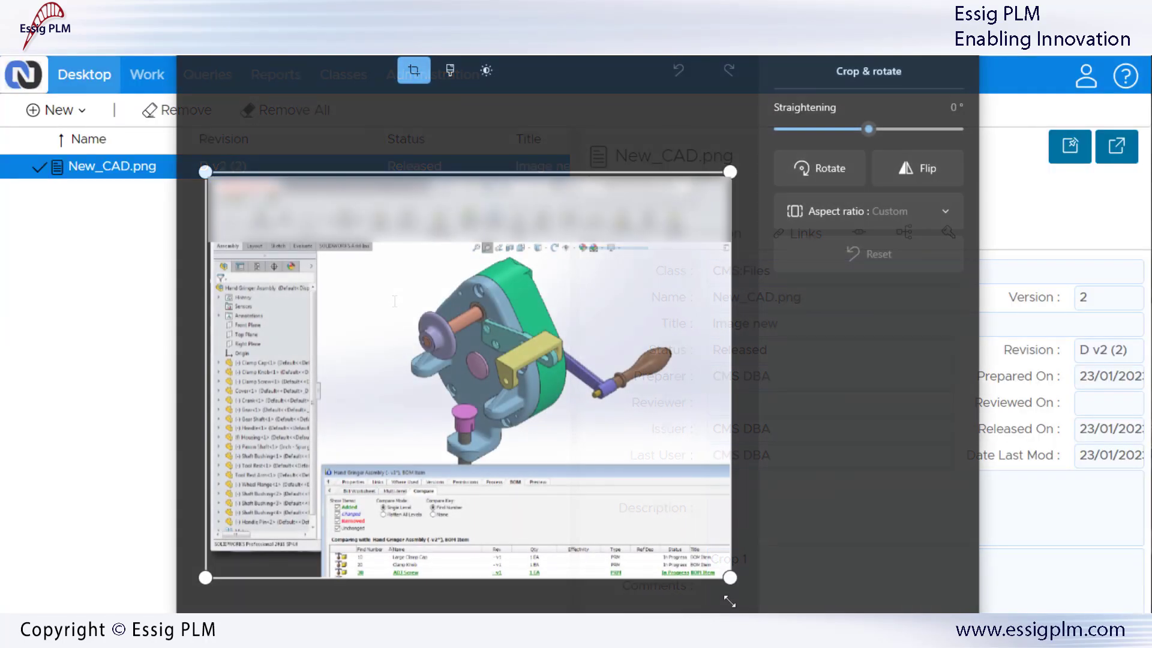
drag(731, 579, 748, 519)
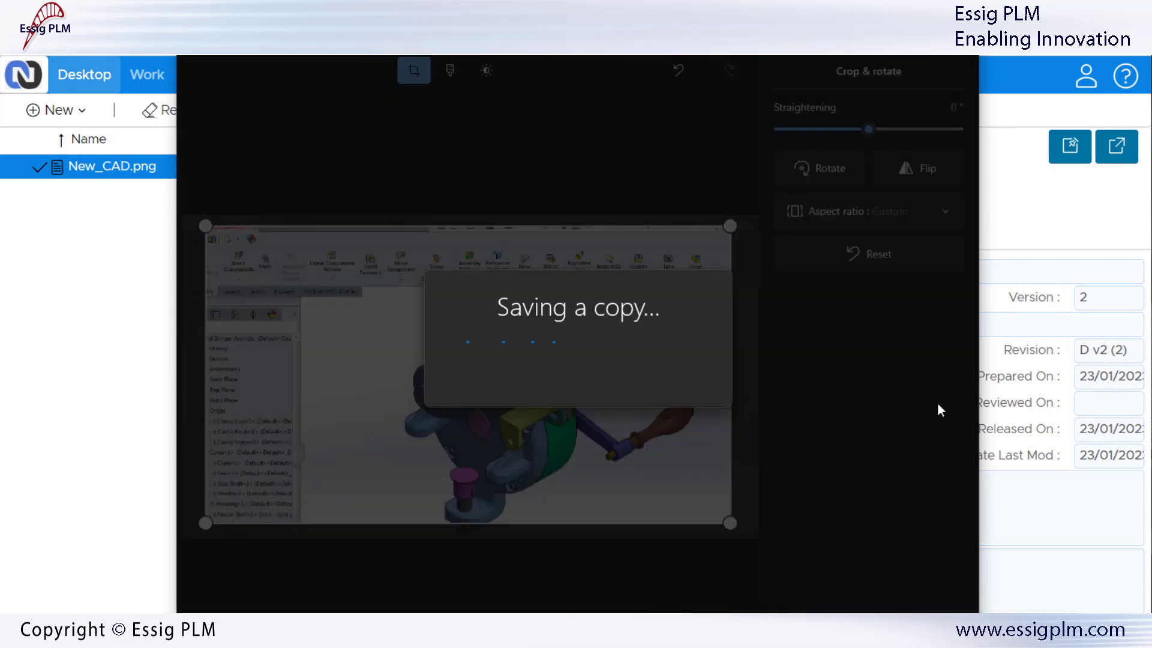
- Check in New_CAD.png, adding "Crop 2" on a new line of the comments
right_click(248, 178)
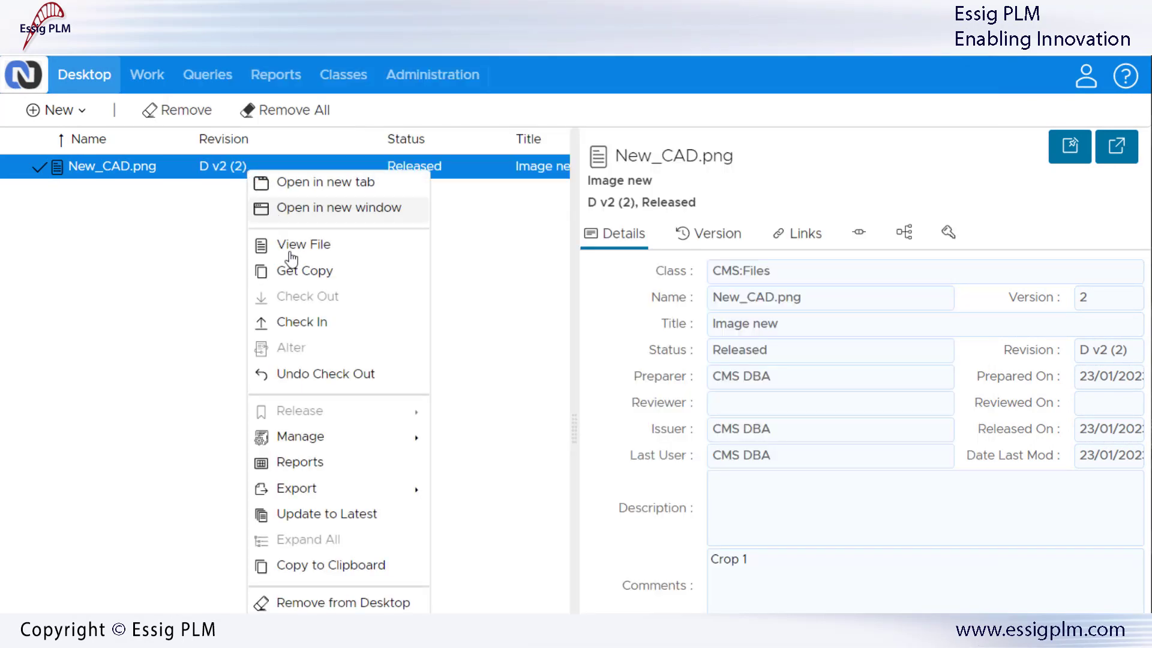
click(327, 324)
click(291, 557)
key(Return)
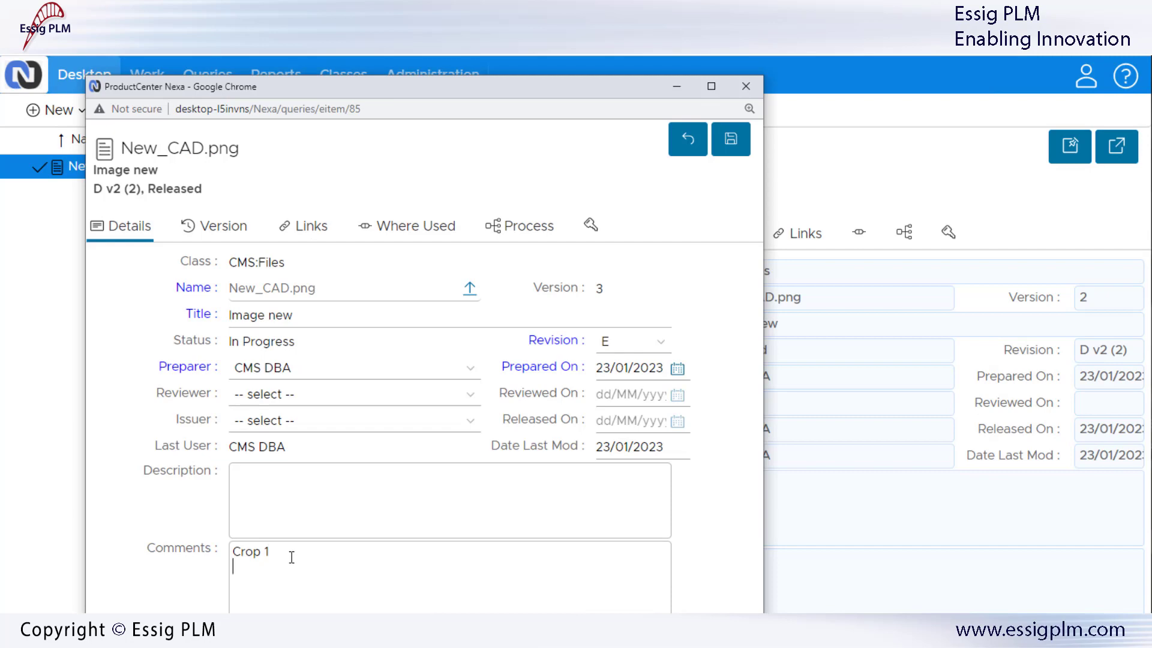
text(Crop 2)
click(732, 150)
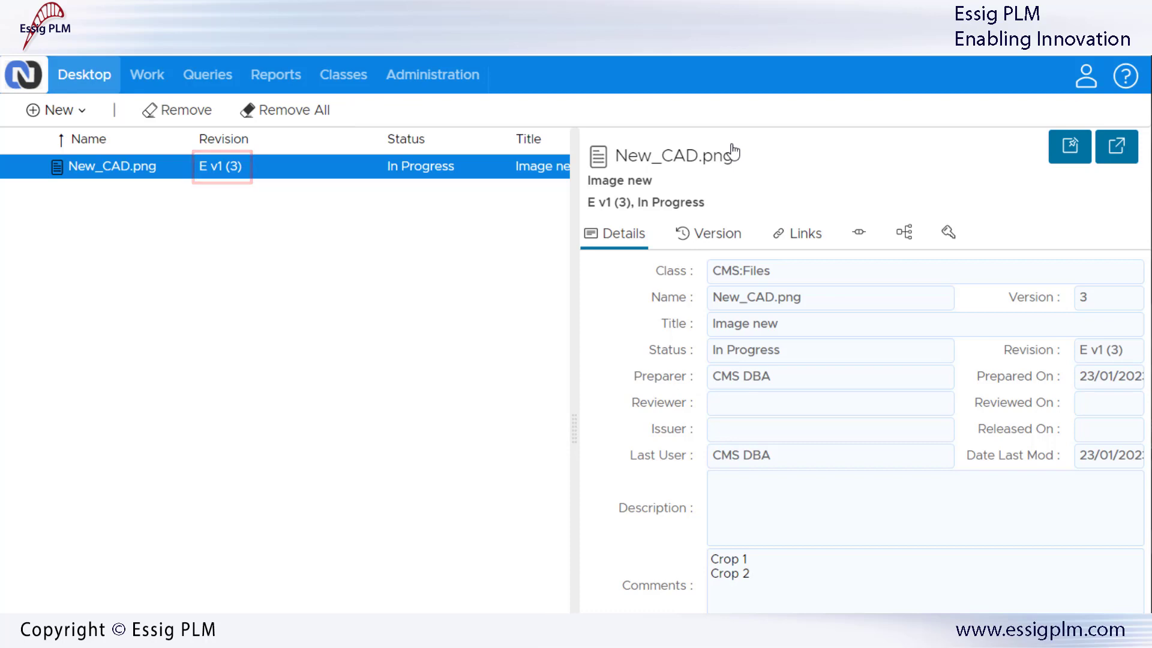
- Review the ProductCenter_Version override settings and check whether altering New_CAD.png allows its revision to be edited, closing without changes
click(444, 78)
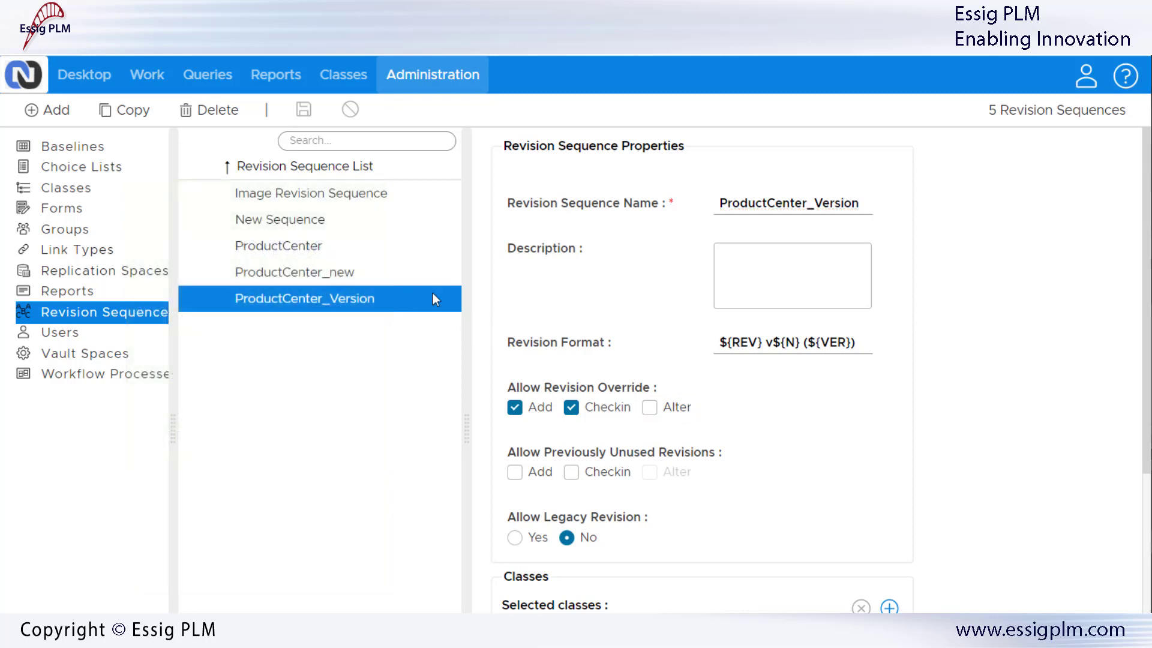
click(90, 76)
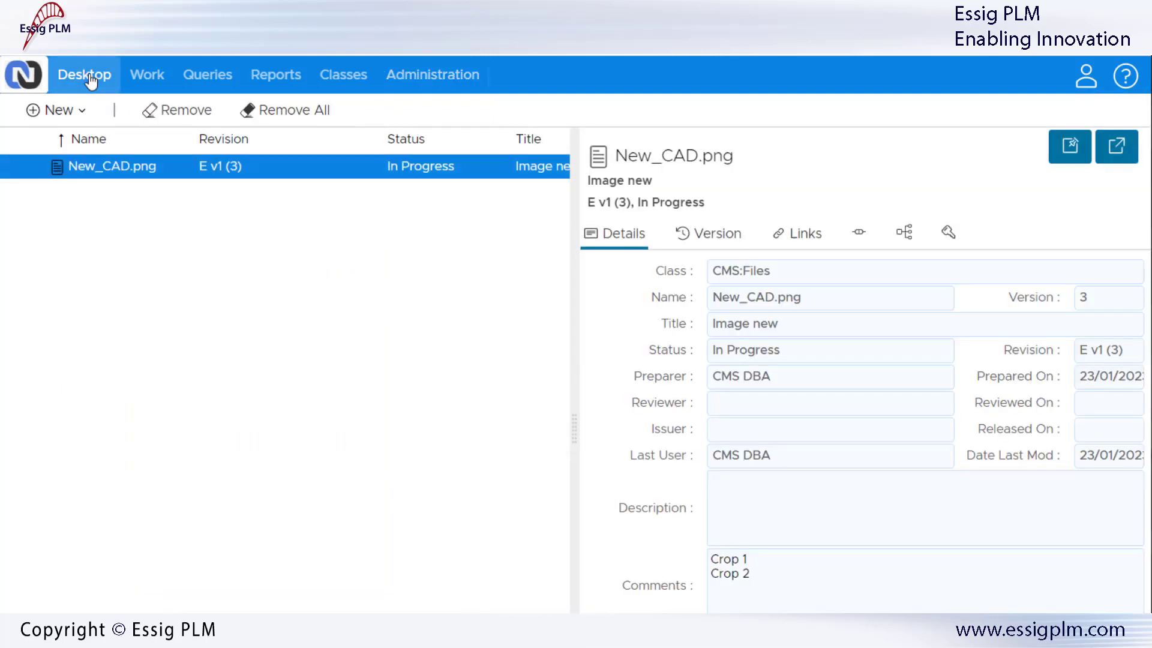
right_click(264, 176)
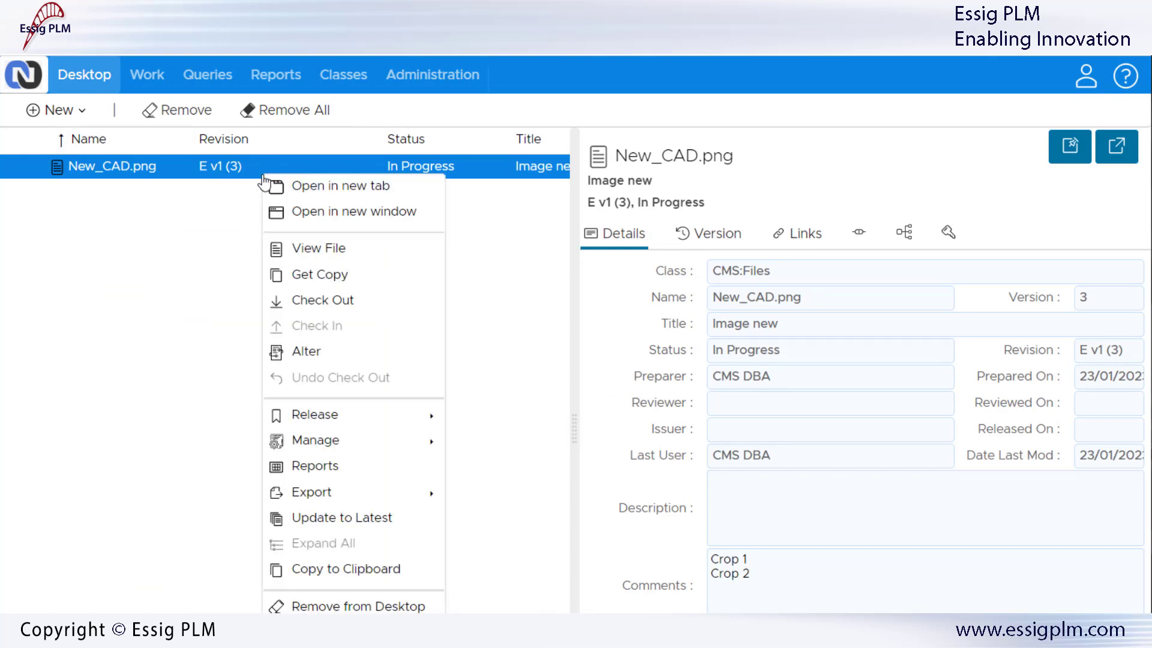
click(379, 352)
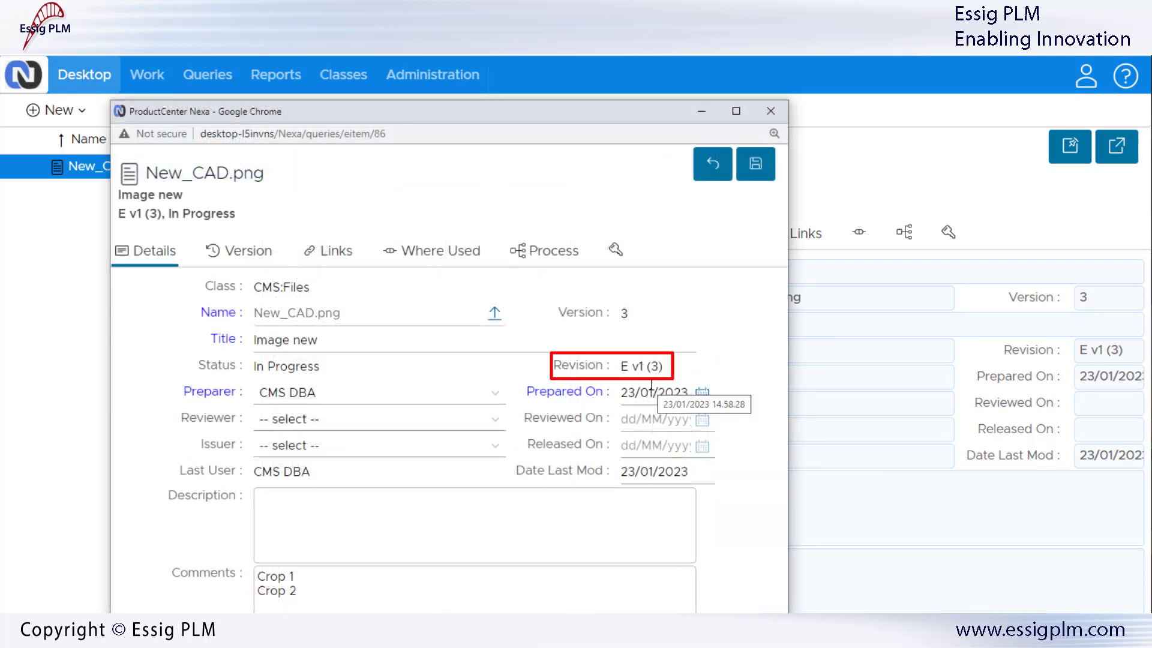
click(771, 112)
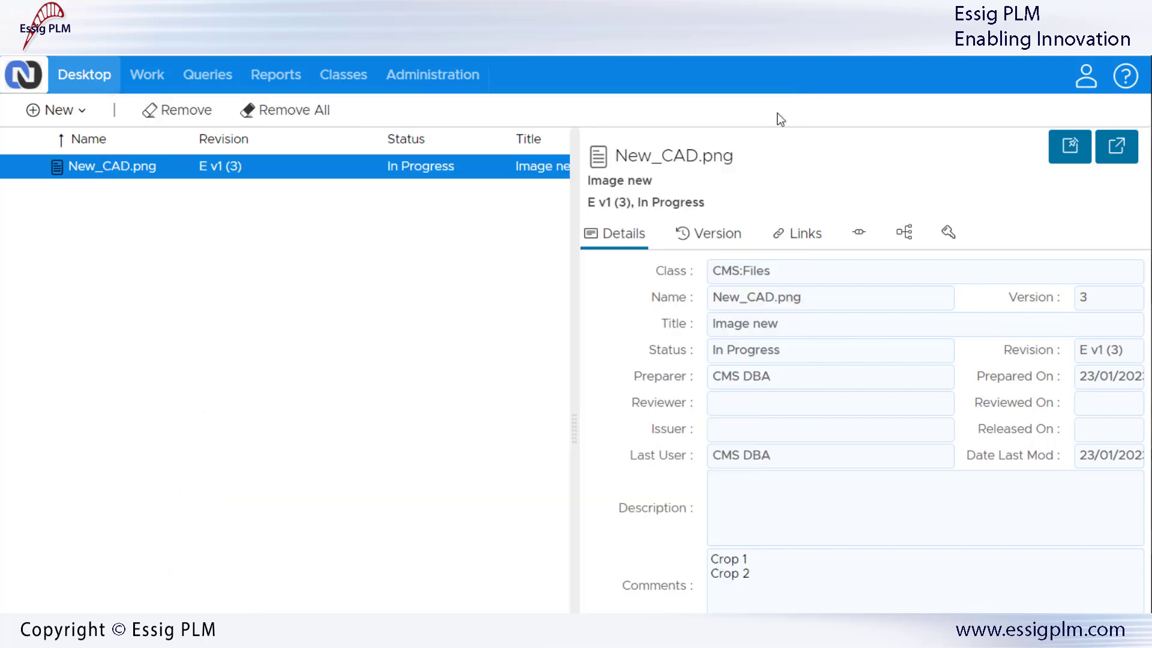
- Allow revision override on Alter for the ProductCenter_Version sequence and save it
click(453, 76)
click(650, 408)
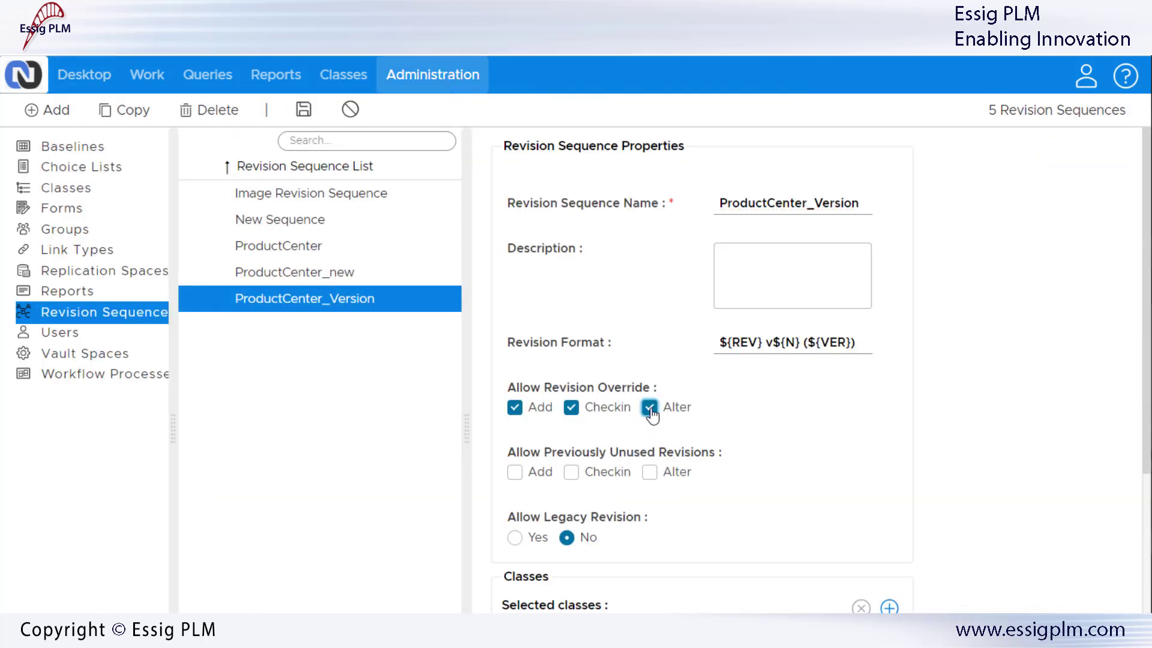
click(304, 113)
- Alter New_CAD.png on the desktop to set its revision to F and save the item
click(103, 79)
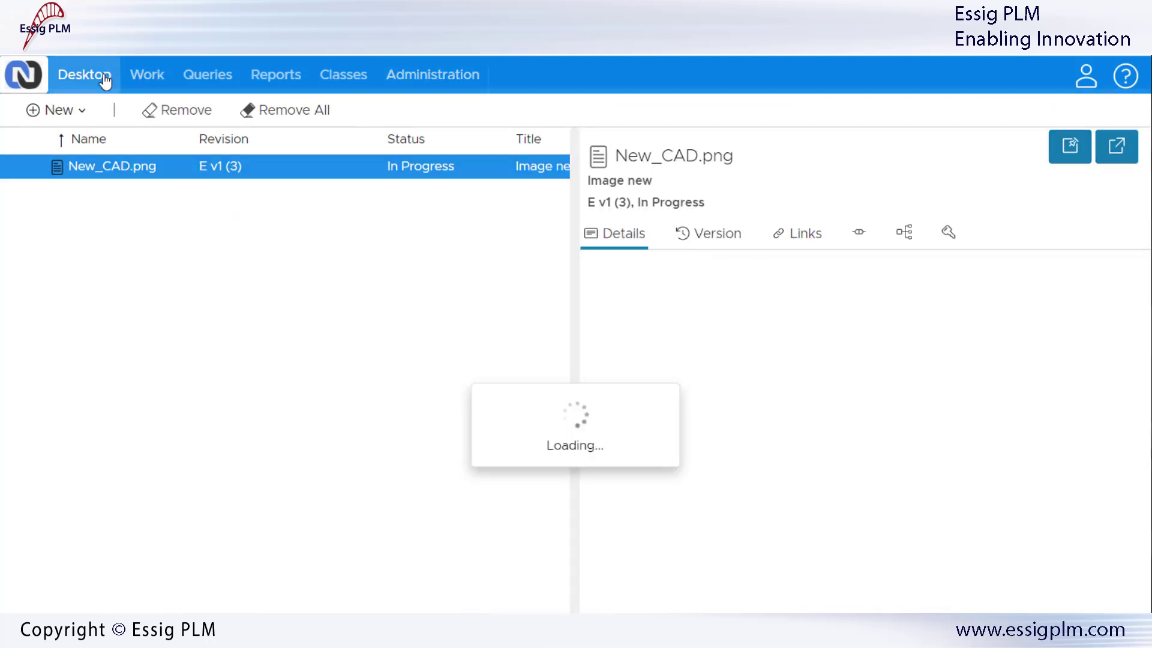
right_click(267, 174)
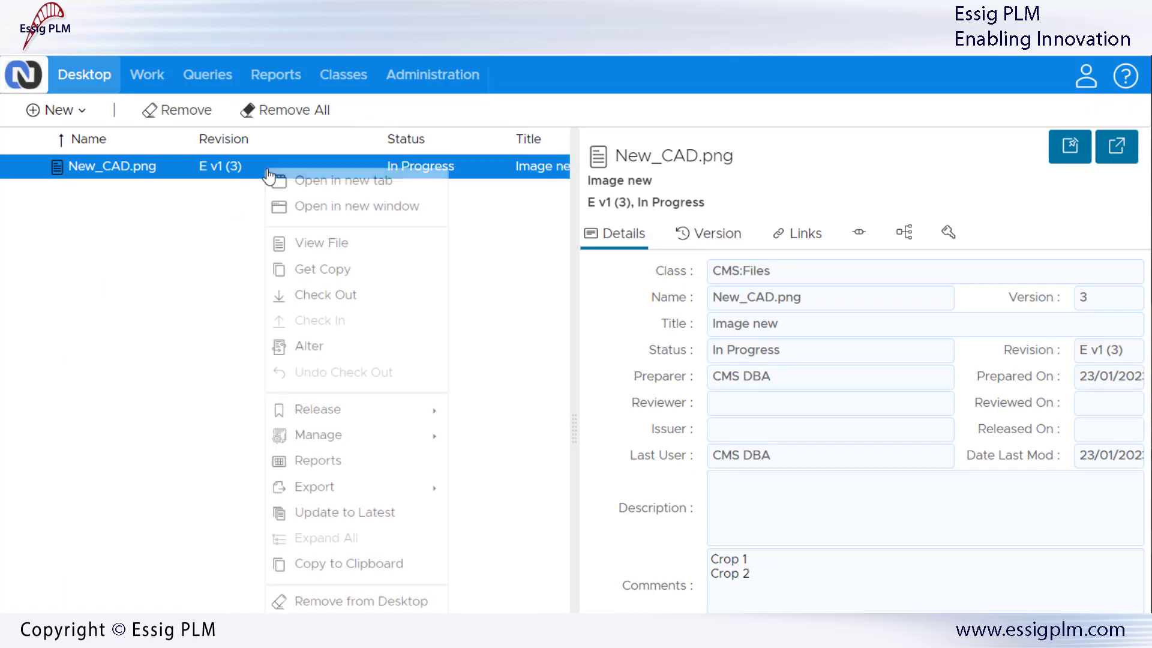
click(404, 346)
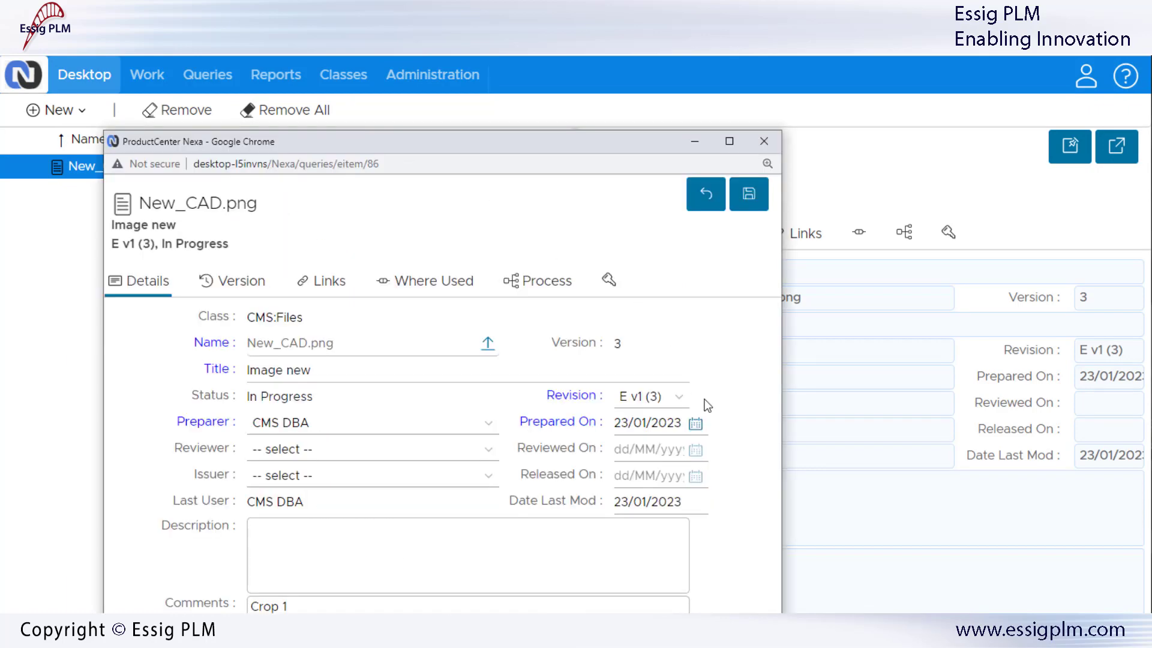
click(678, 397)
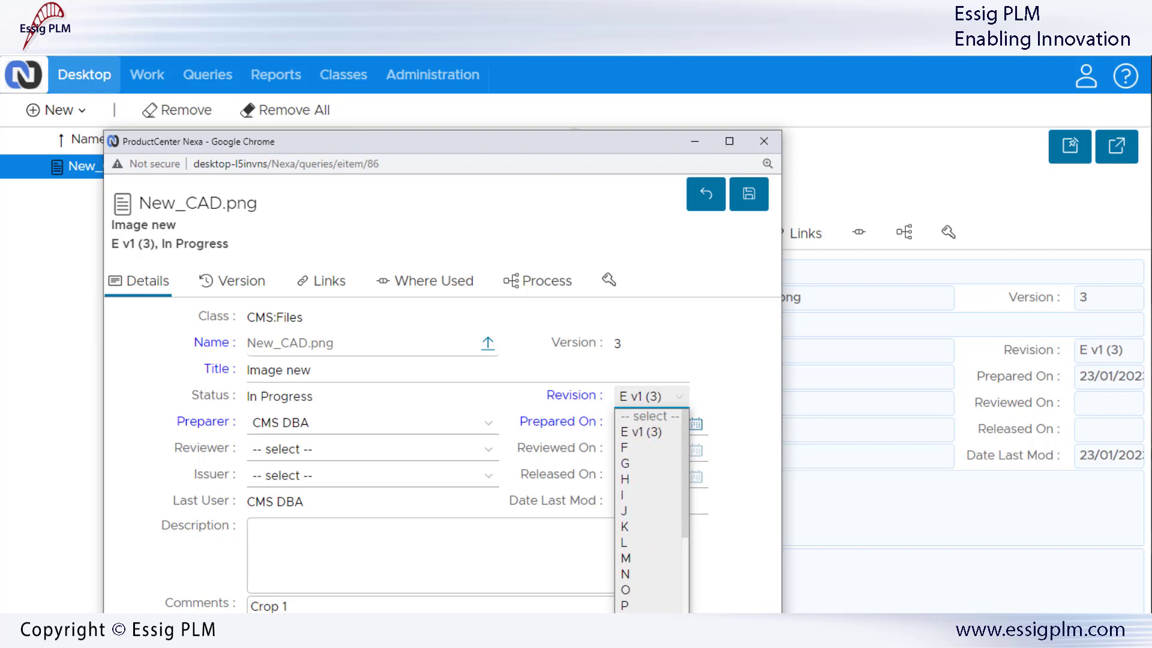
click(674, 459)
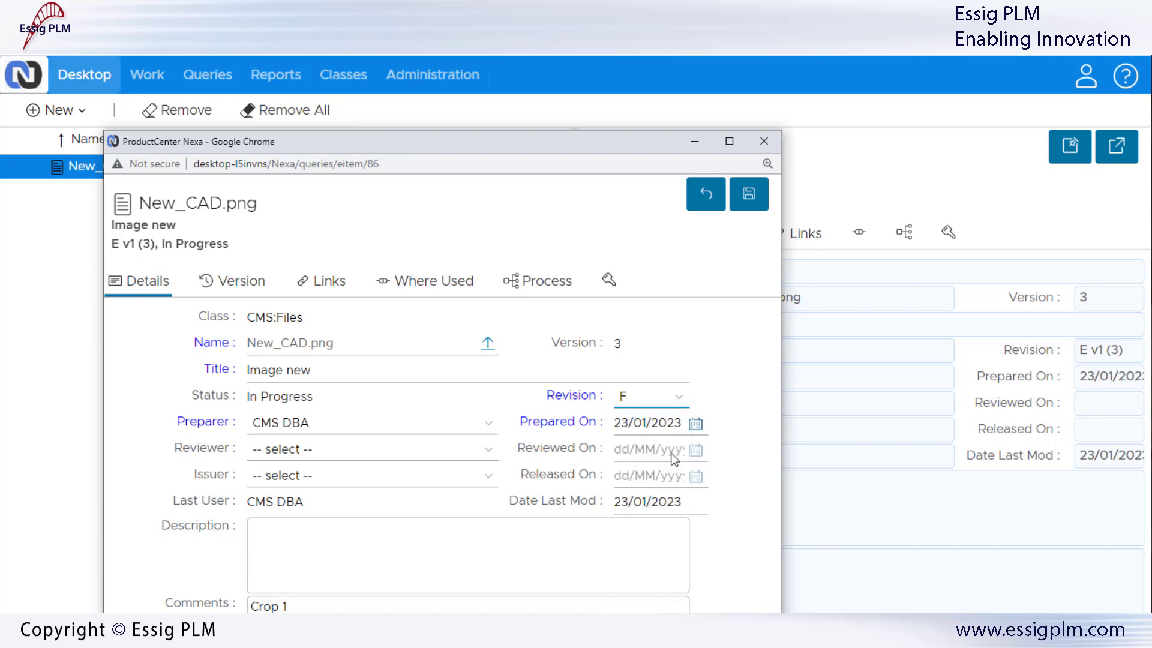
click(748, 194)
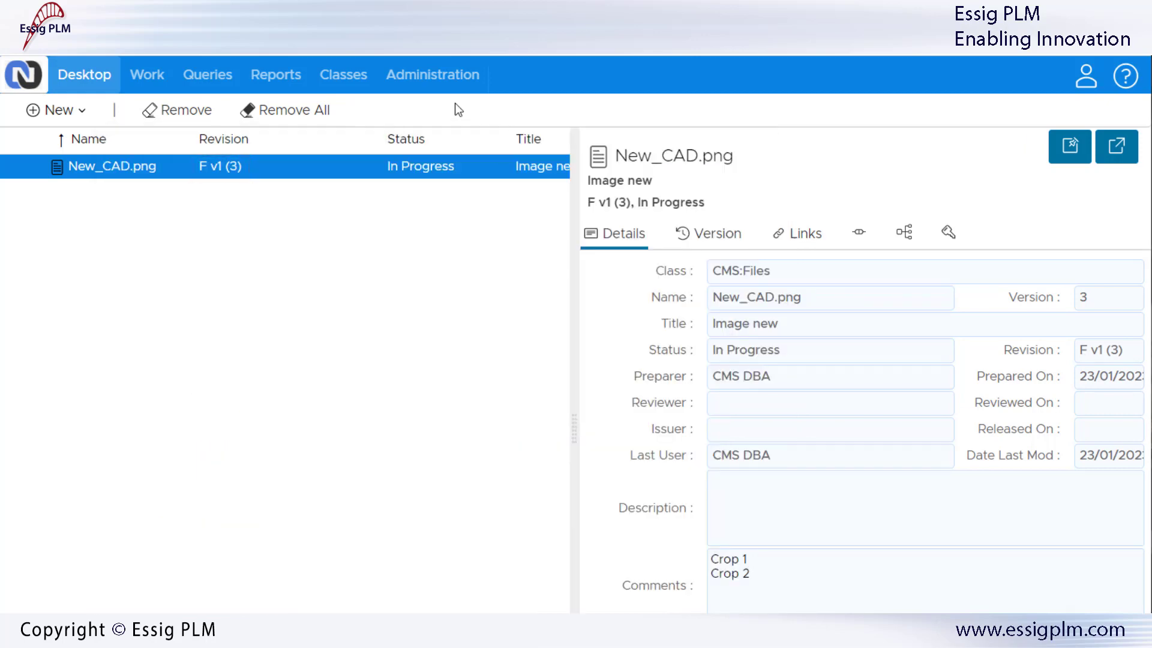
- Allow previously unused revisions on Alter for the ProductCenter_Version sequence and save it
click(443, 78)
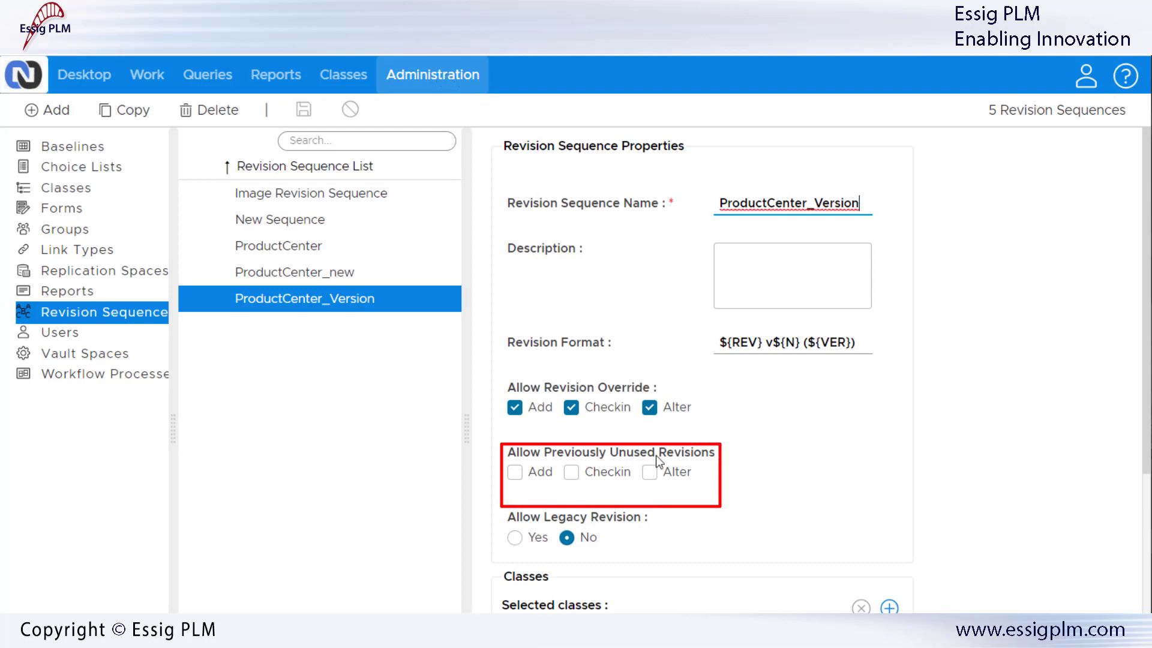
click(651, 476)
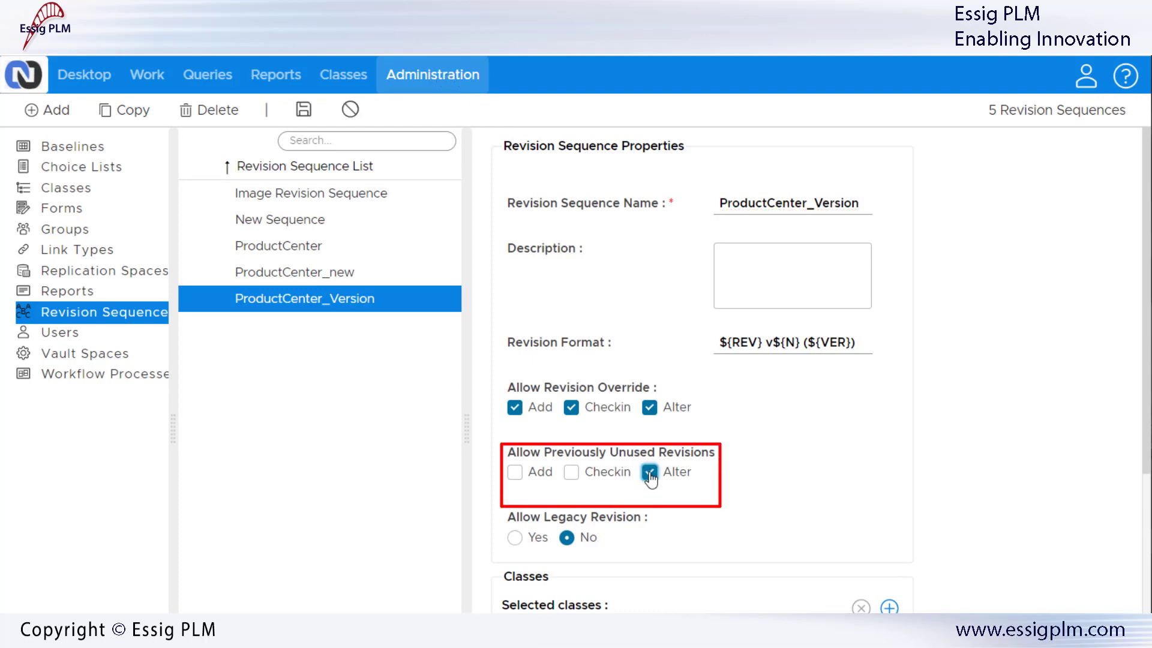
click(304, 115)
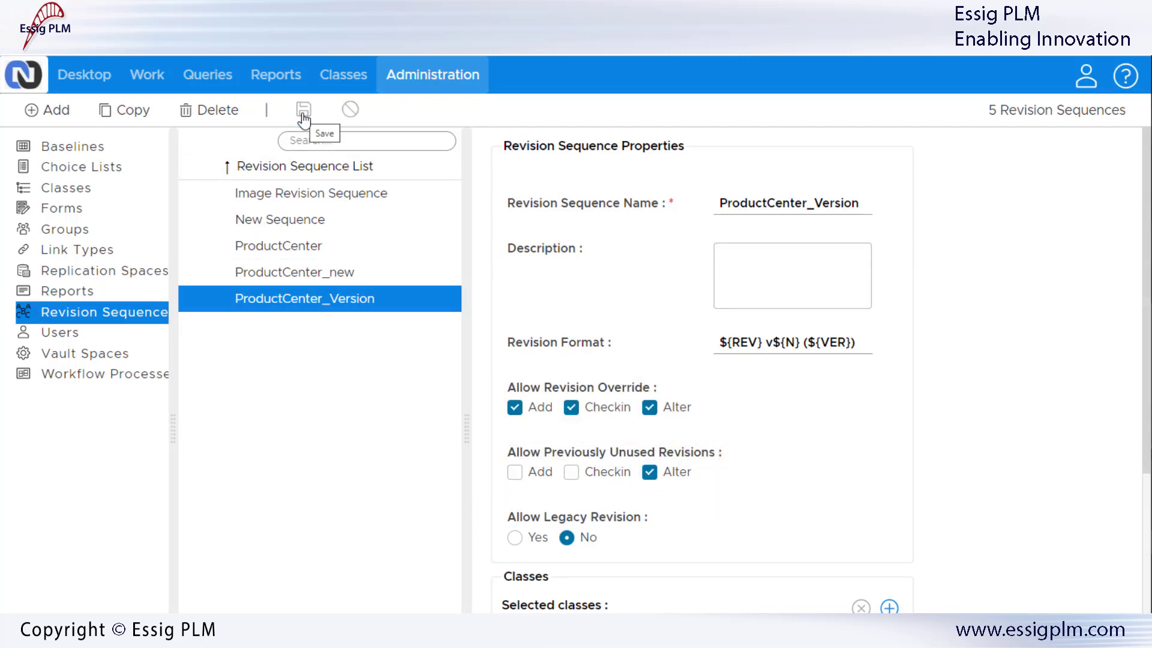
- Alter New_CAD.png on the desktop to save it with revision A, and display its version history
click(104, 78)
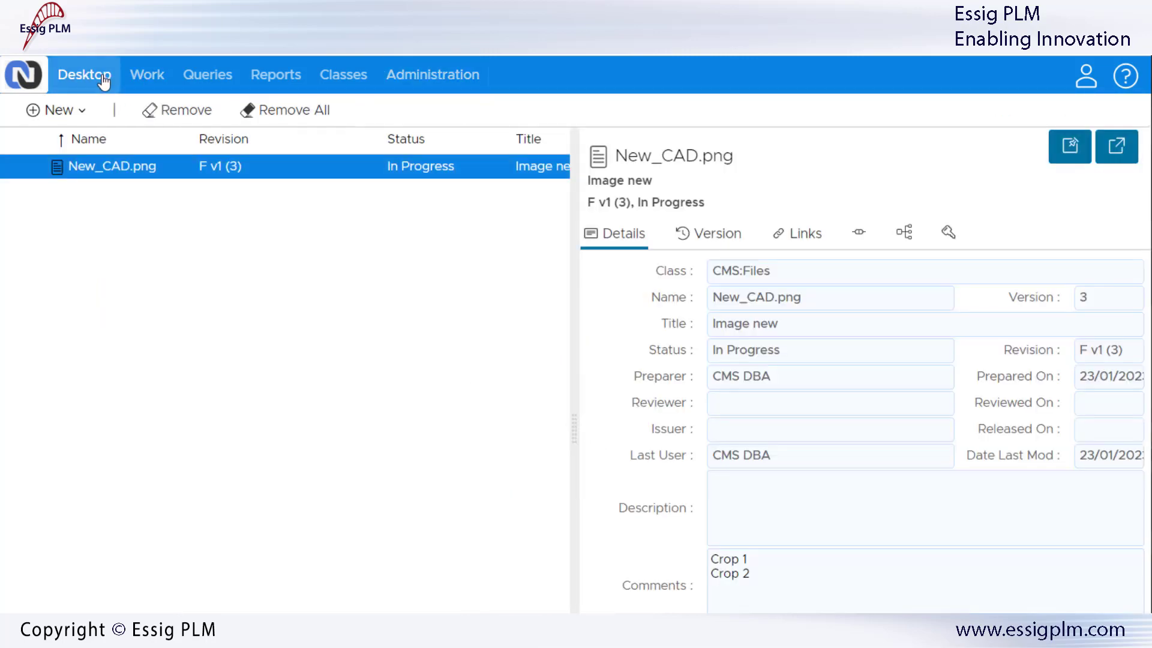
right_click(301, 174)
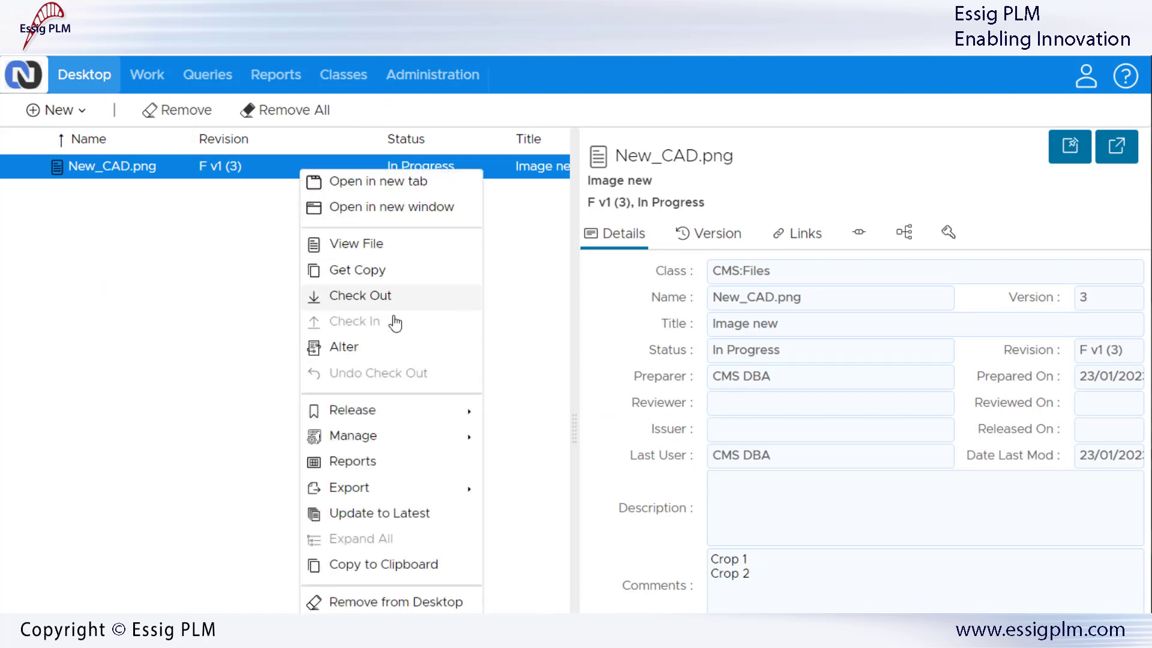
click(413, 349)
click(666, 358)
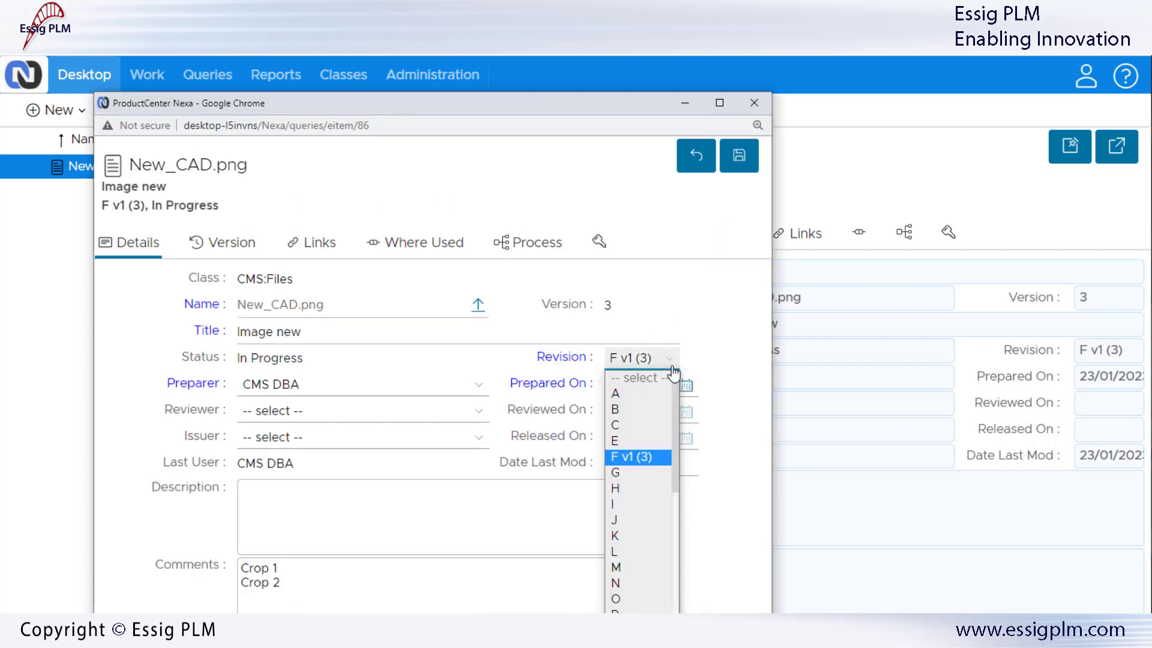
click(643, 394)
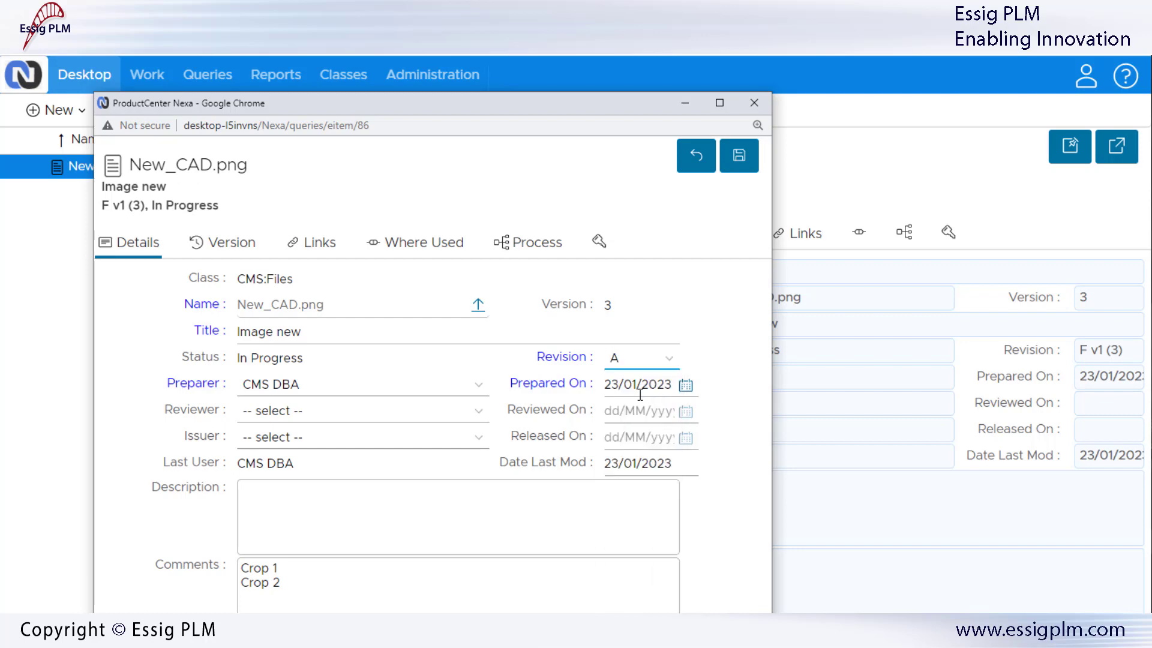
click(738, 158)
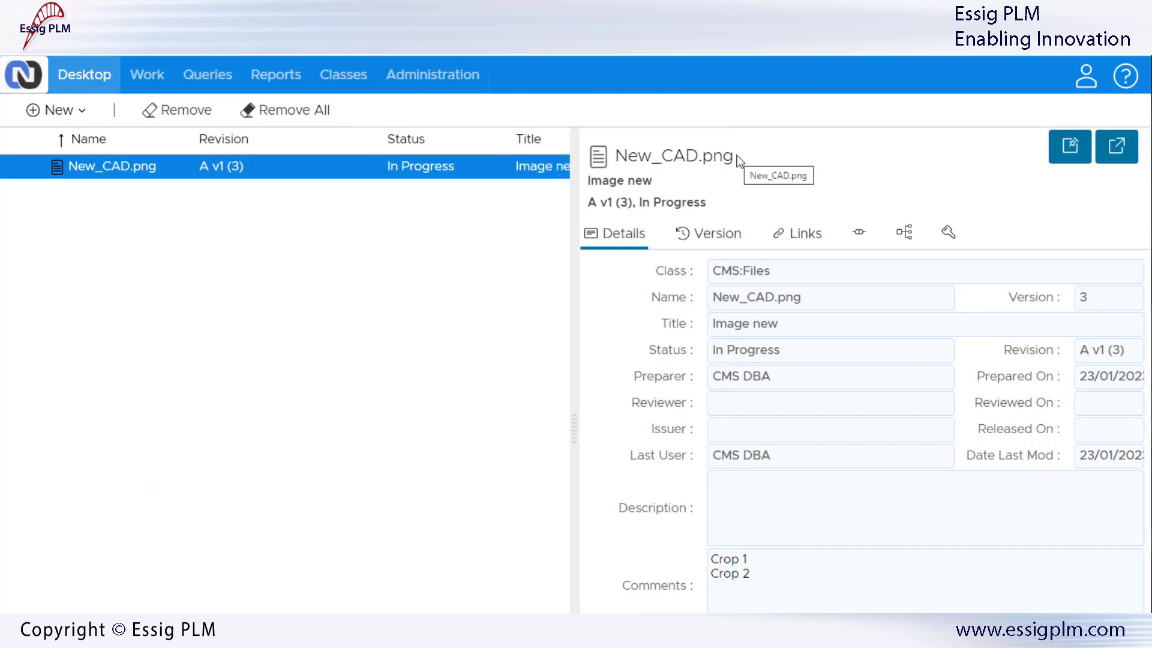
click(729, 235)
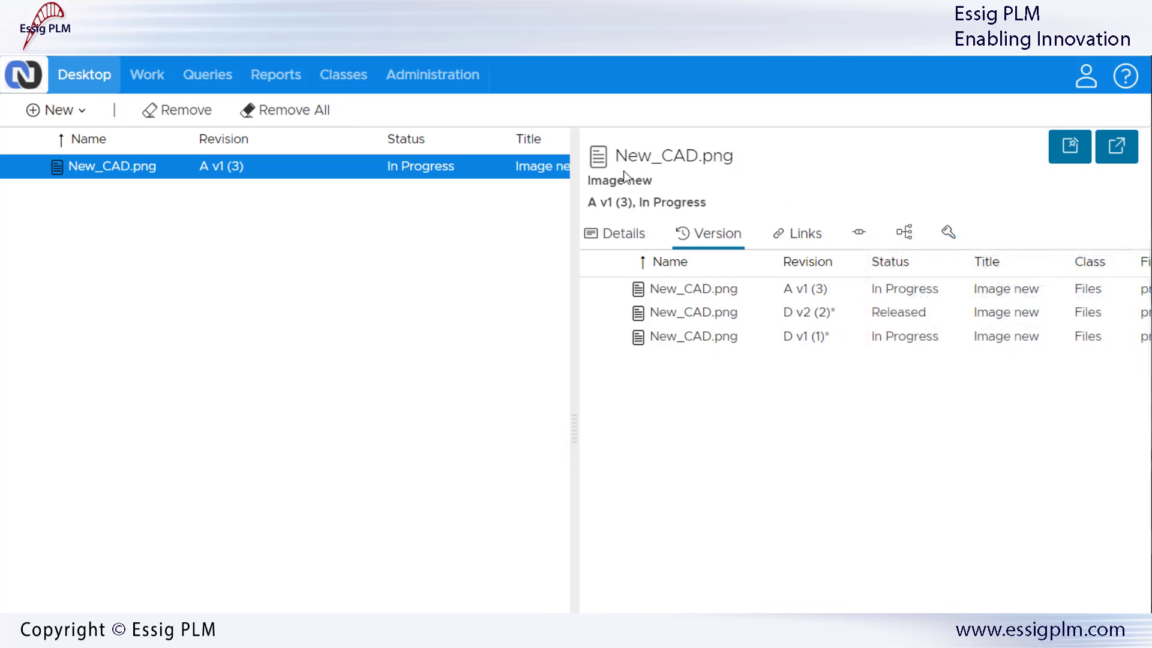
- Switch Allow Legacy Revision to Yes for the ProductCenter_Version sequence and set it back to No
click(461, 87)
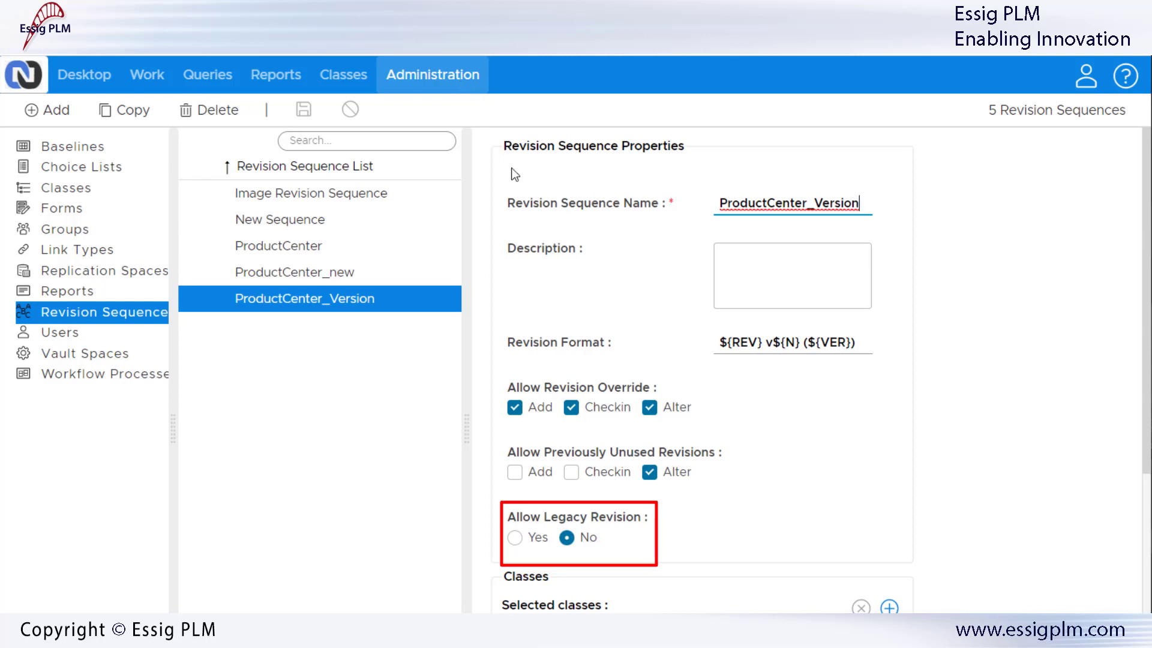
click(515, 537)
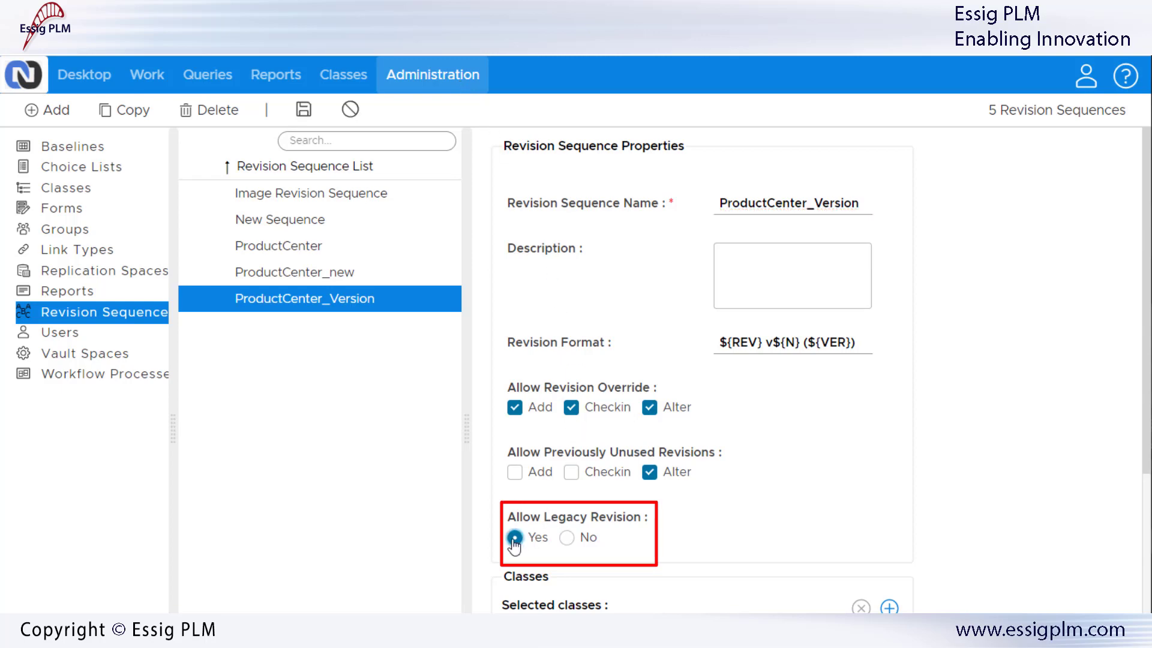
click(568, 539)
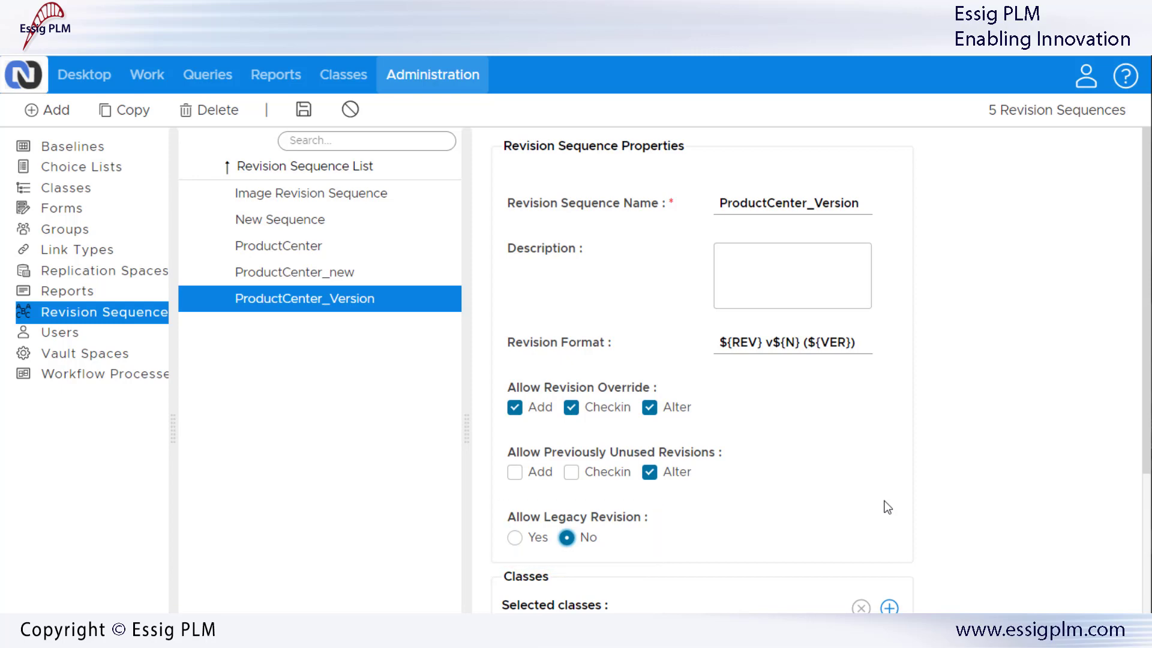
- Add the Parts class under CMS to the selected classes of the ProductCenter_Version sequence
scroll(884, 500, down, 4)
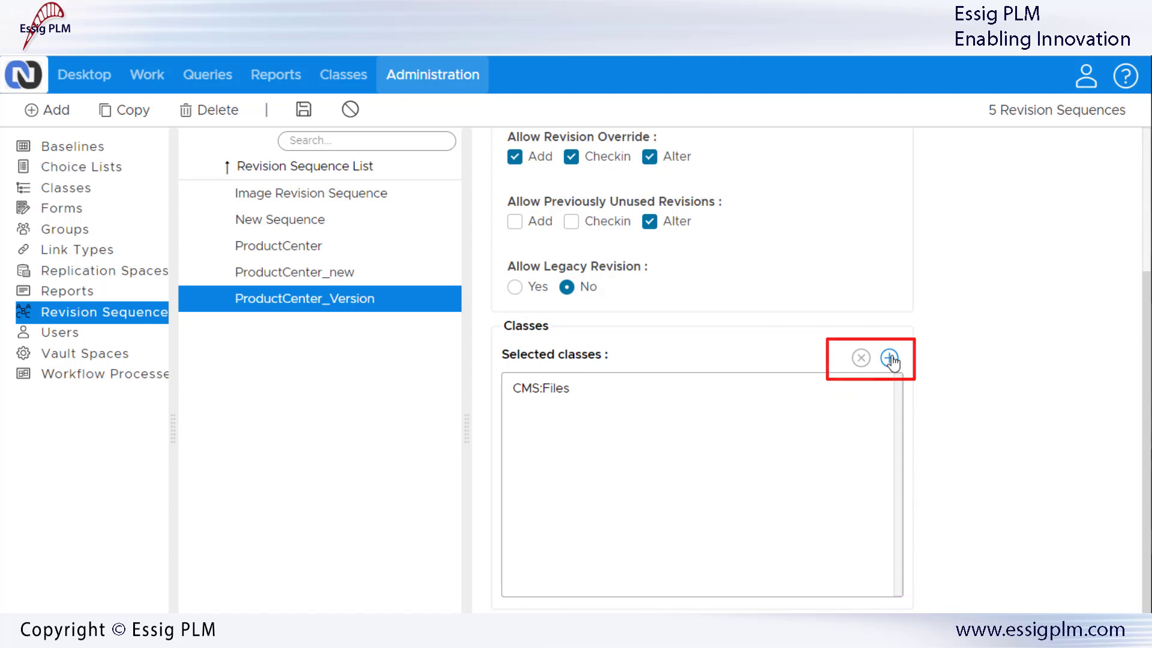
click(890, 359)
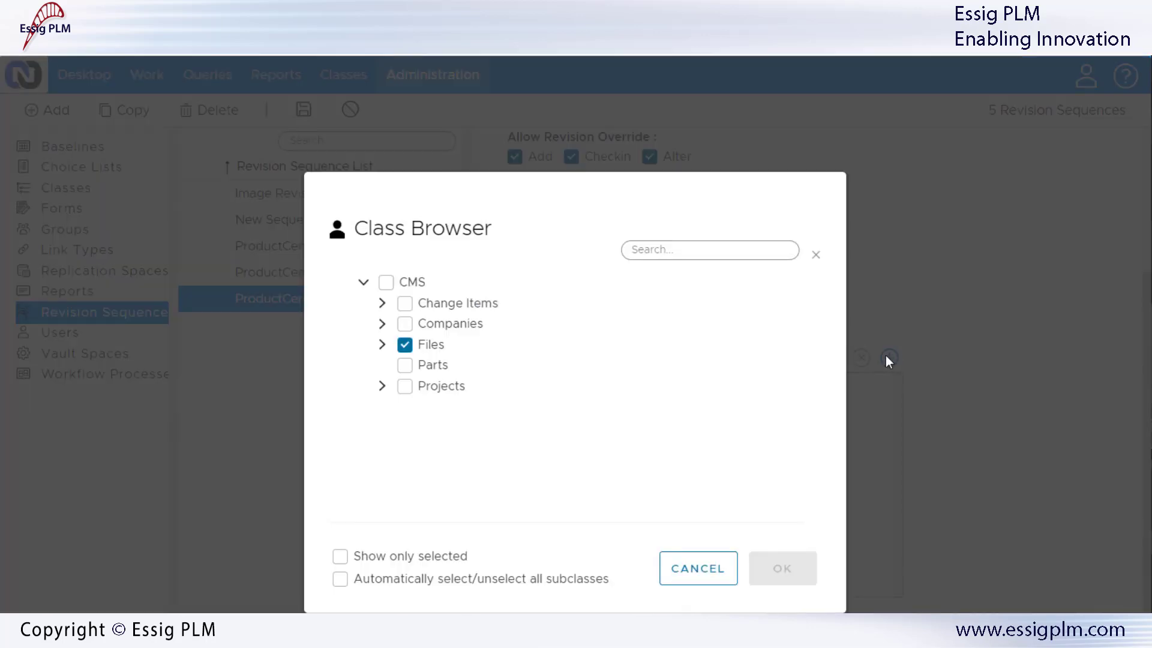
click(404, 367)
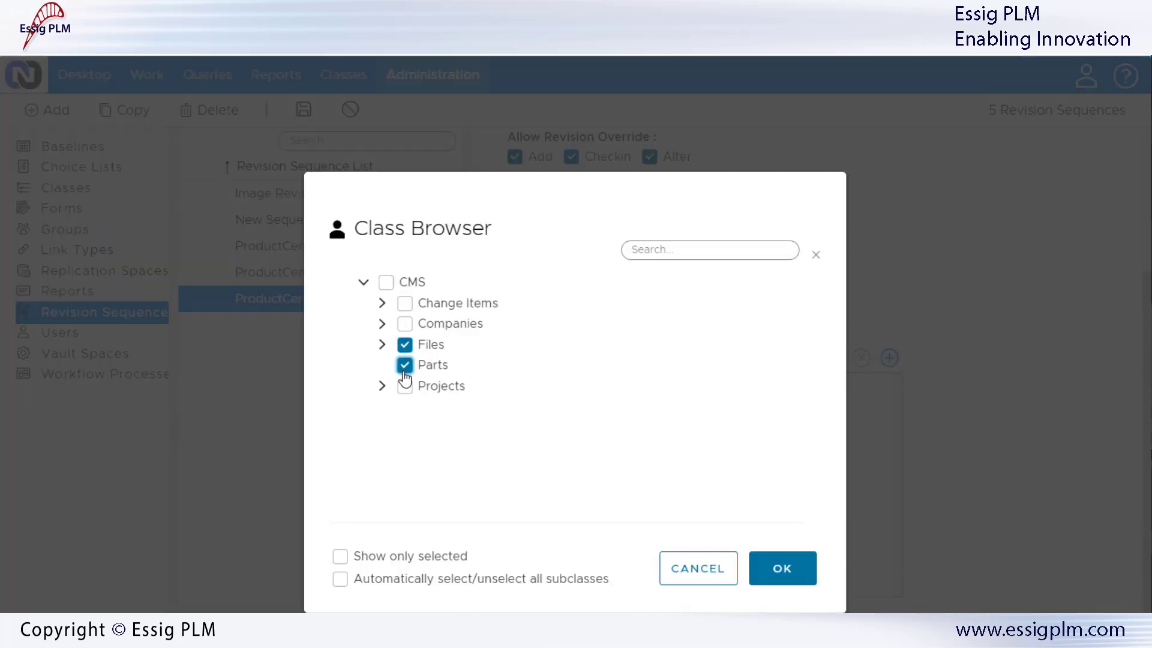
click(783, 568)
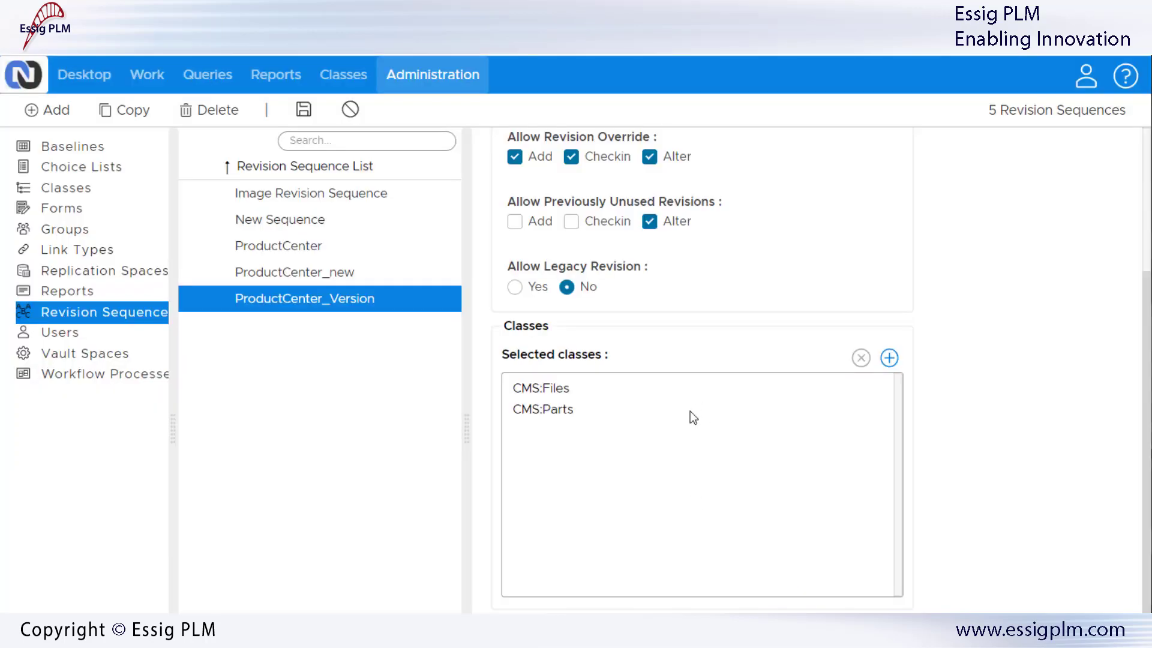
- Remove CMS:Parts from the selected classes of the ProductCenter_Version sequence
click(689, 412)
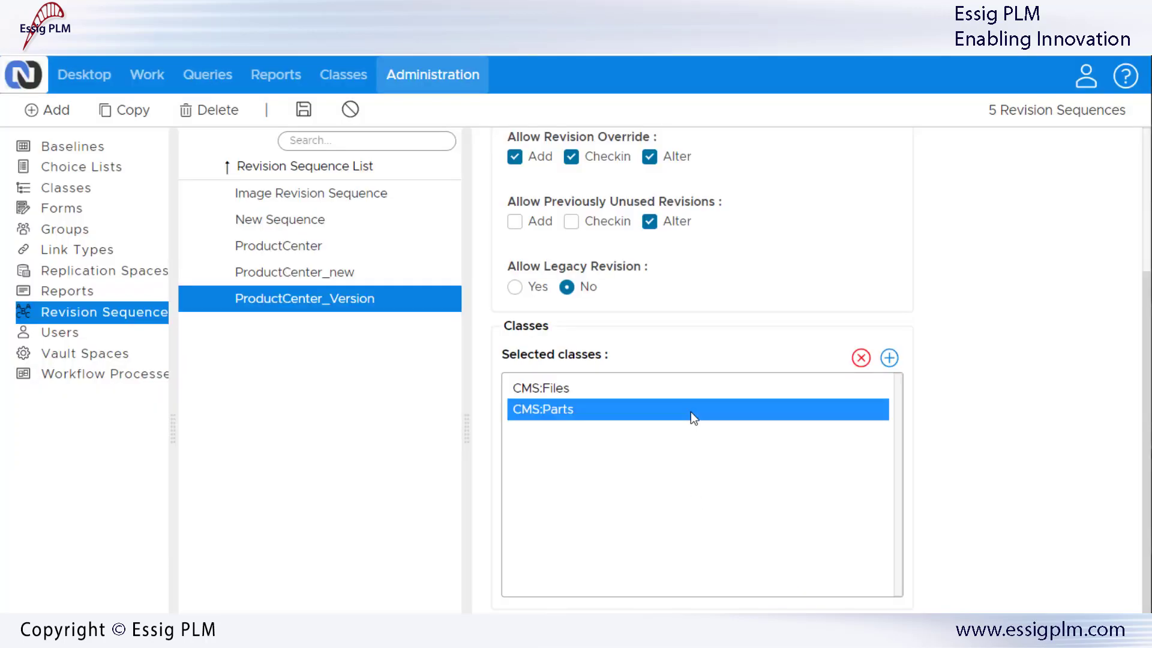
click(862, 358)
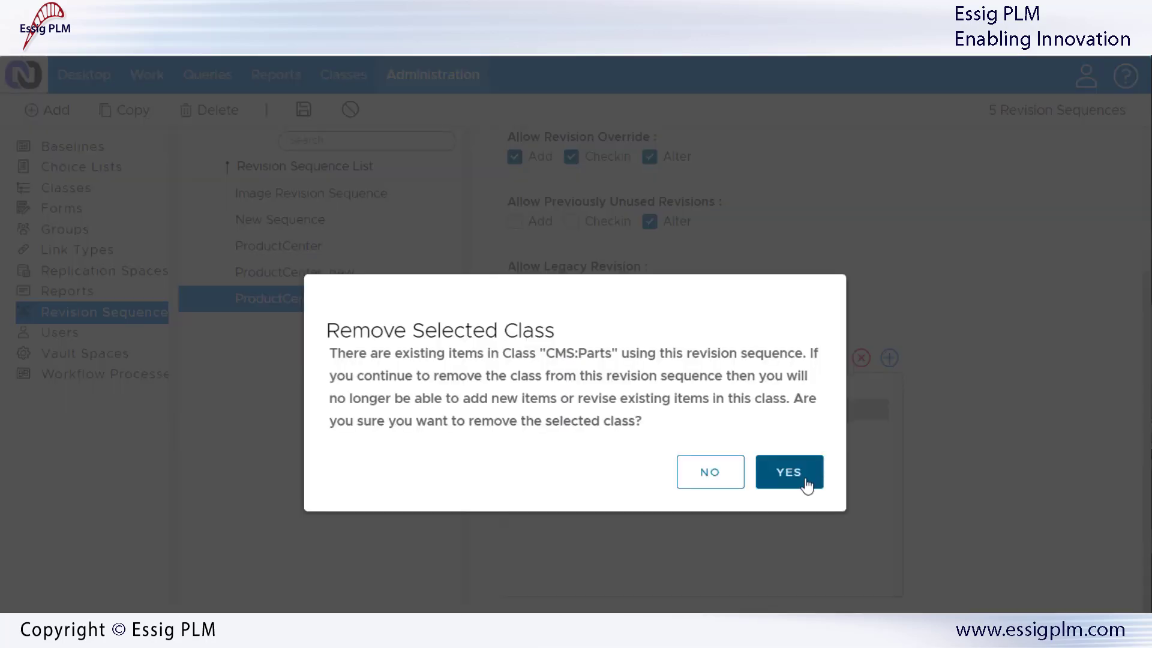
click(788, 472)
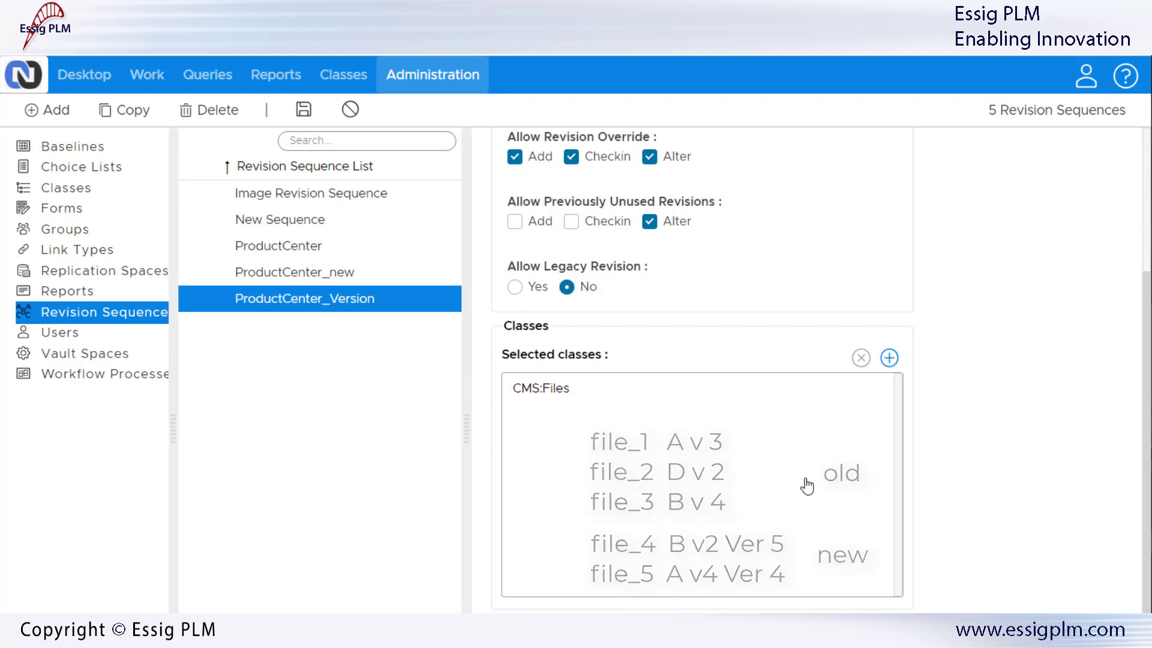
- Insert "Test revision 1" as a revision in the ProductCenter_Version sequence values
scroll(1147, 372, down, 5)
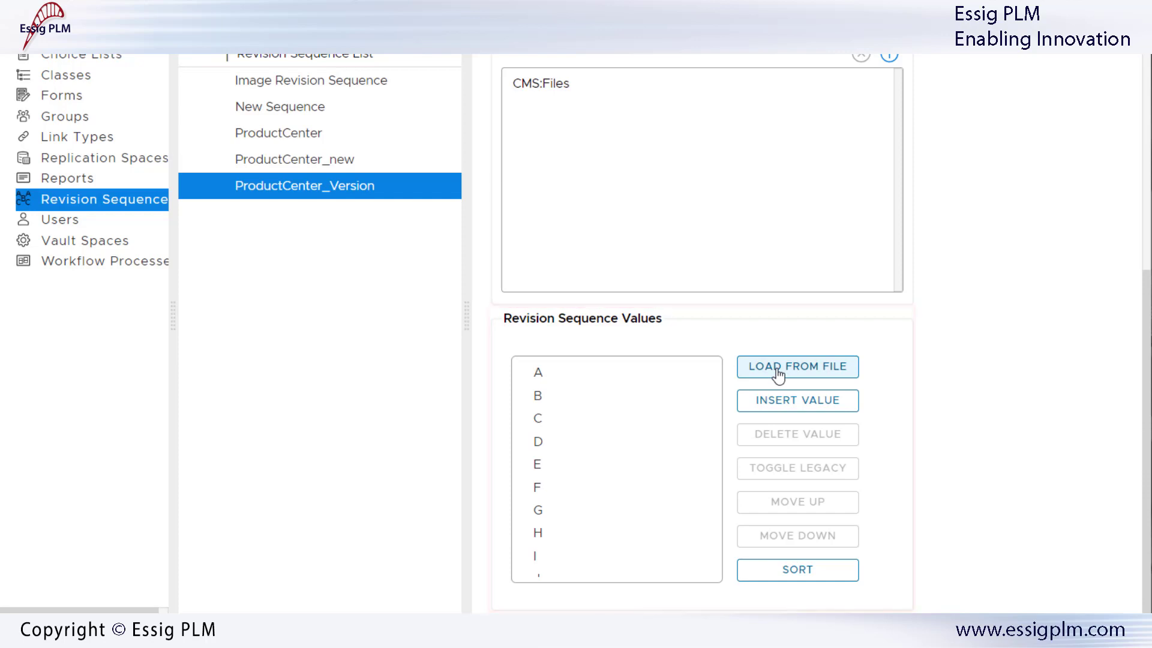
click(809, 409)
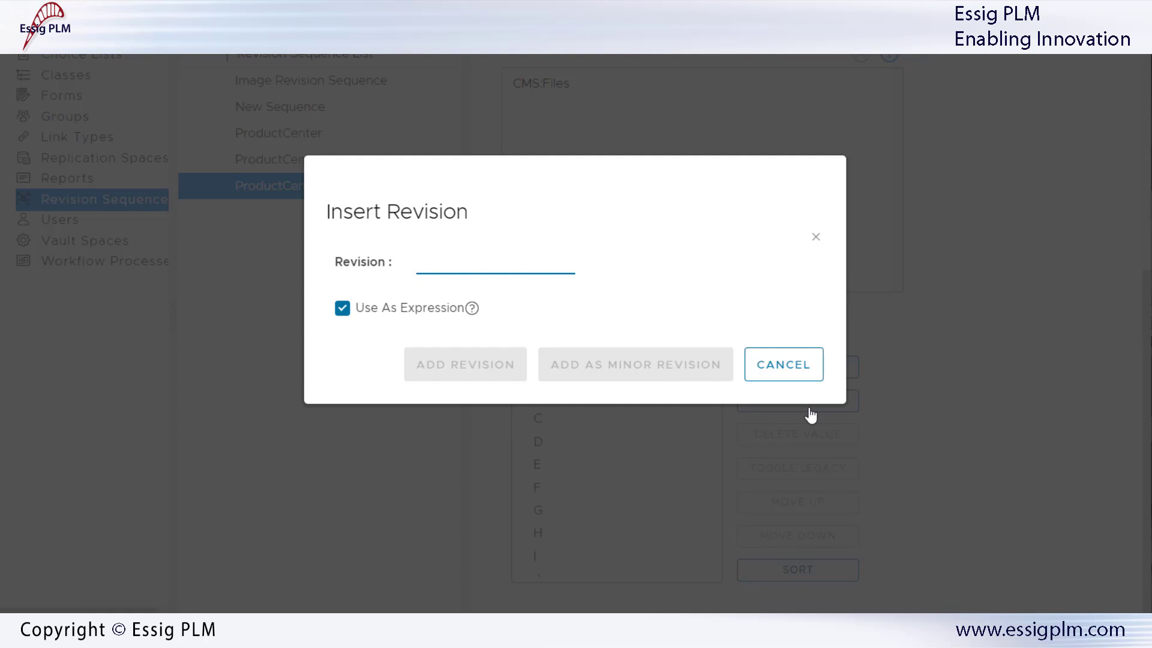
text(Test)
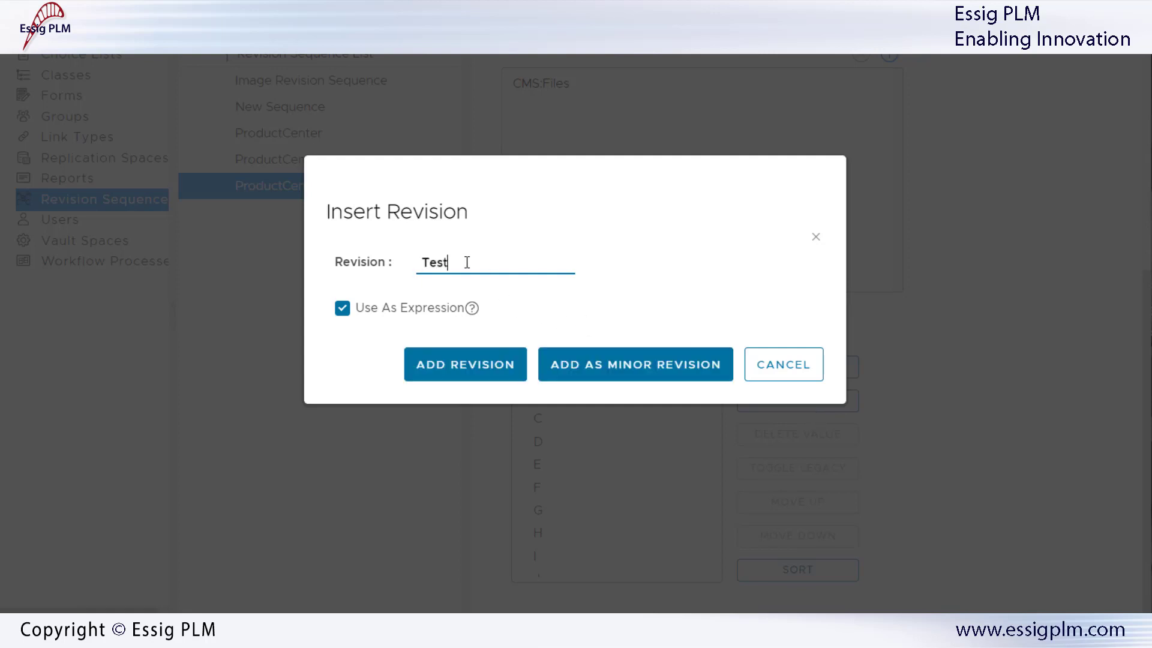
text( revision 1)
click(478, 371)
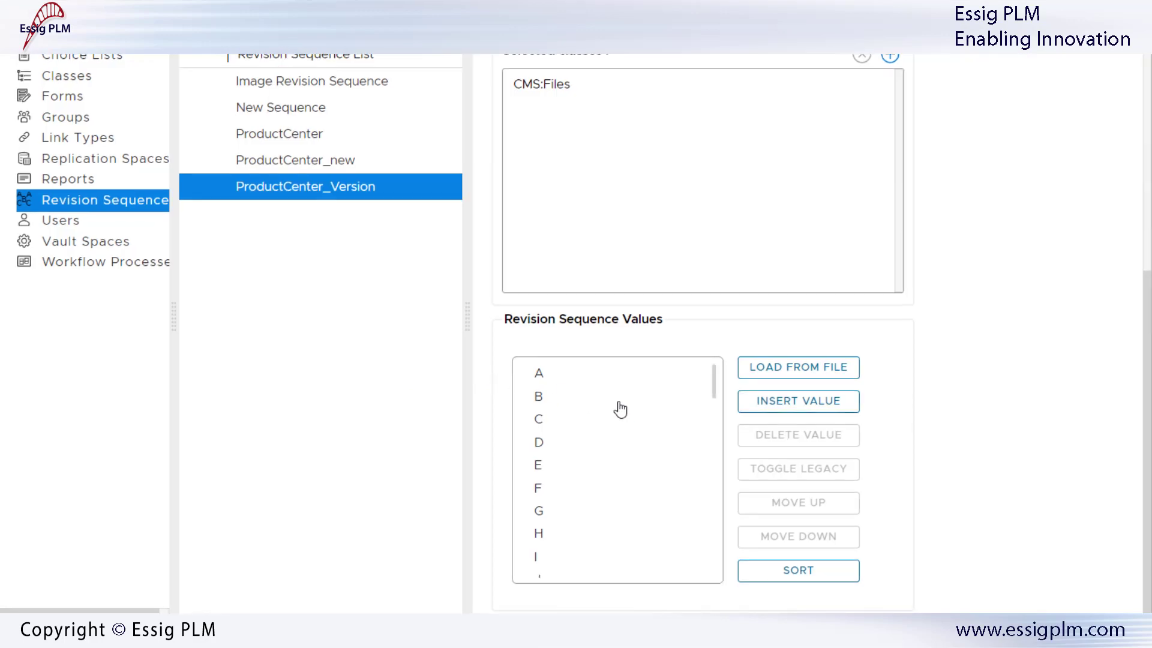
- Move "Test revision 1" up three places and down one in the revision sequence values, and delete it
scroll(620, 409, down, 10)
click(585, 566)
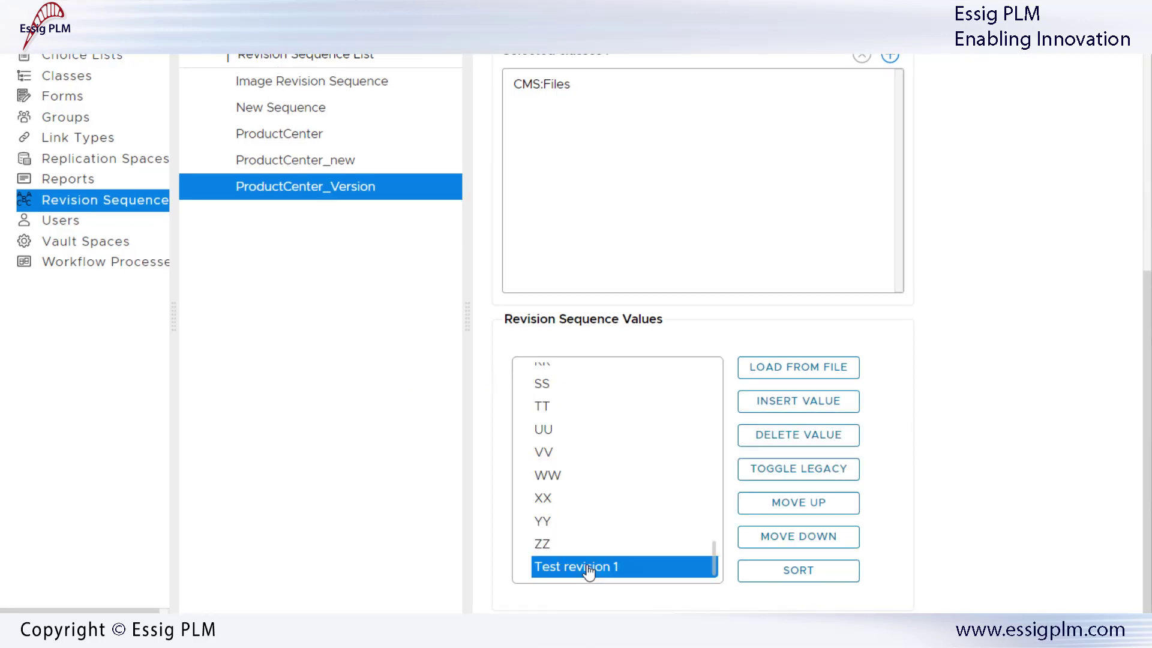
click(787, 508)
click(786, 508)
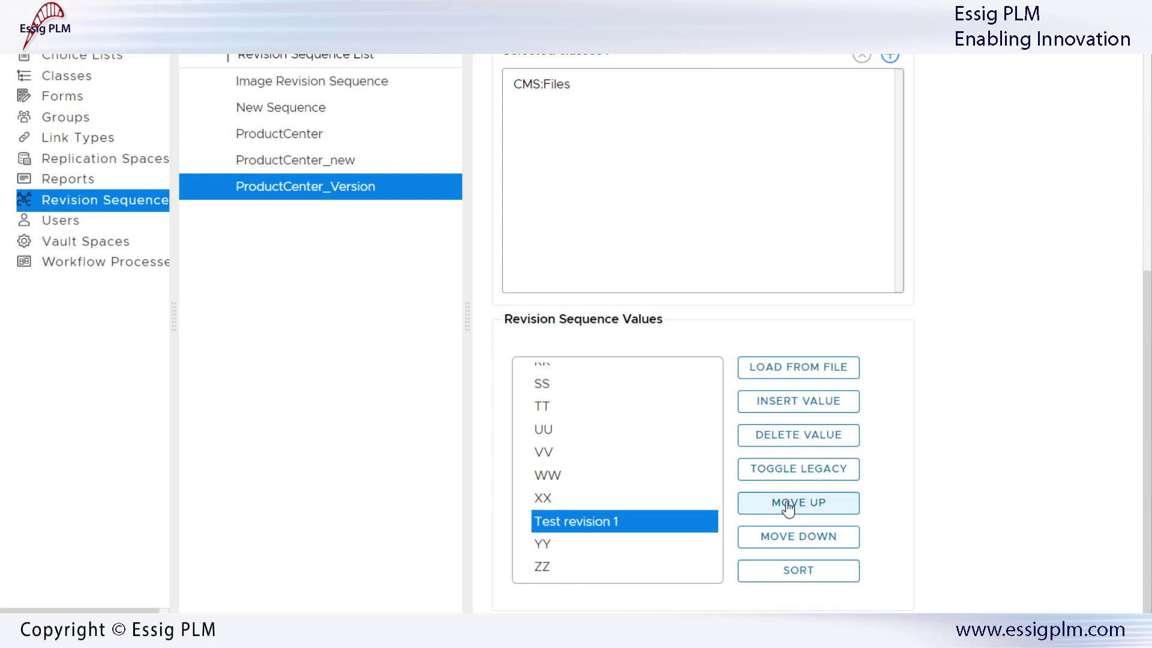
click(787, 508)
click(791, 540)
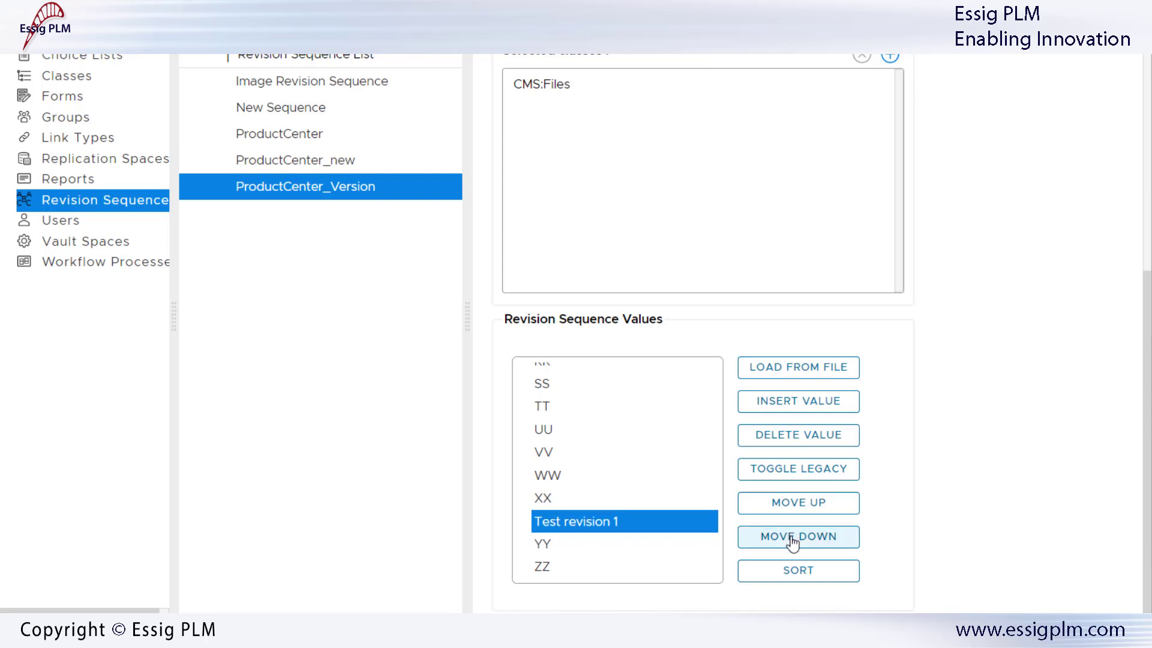
click(792, 444)
click(785, 340)
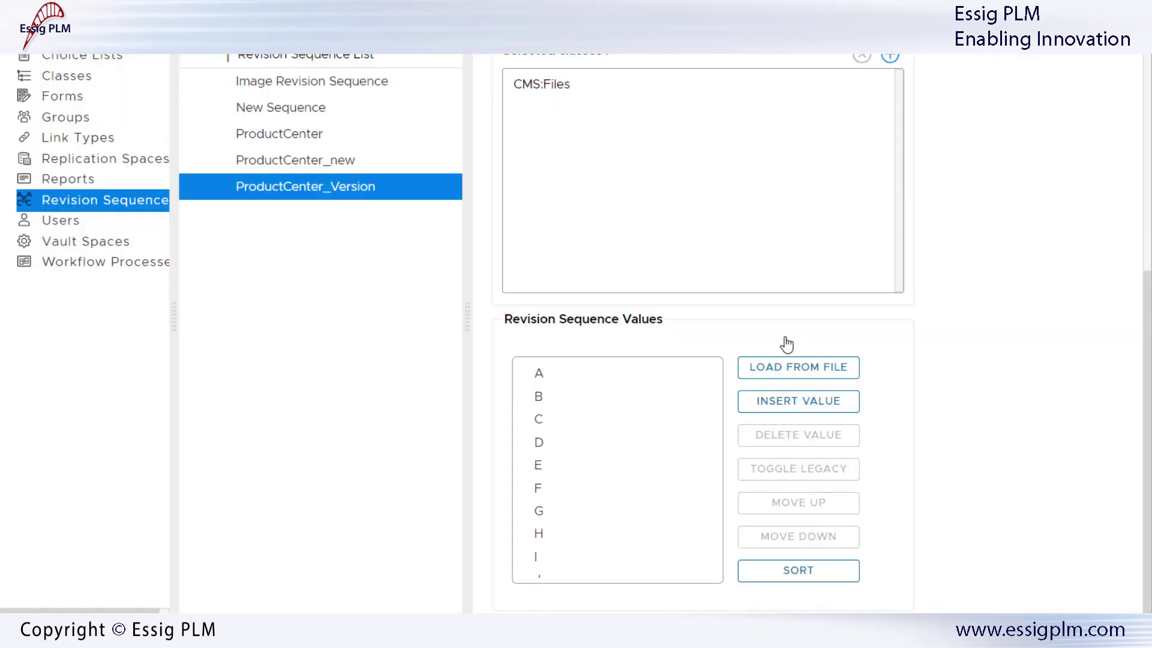
- Add the expression a-d as minor revisions of revision A, and expand and collapse A to check them
click(619, 378)
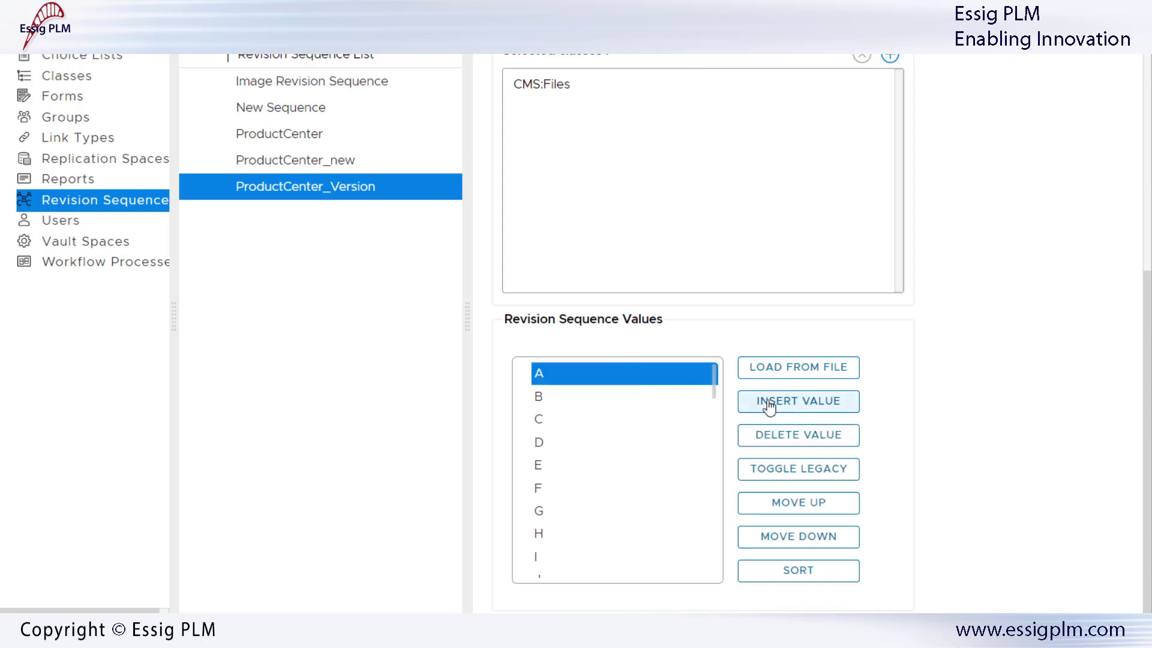
click(801, 405)
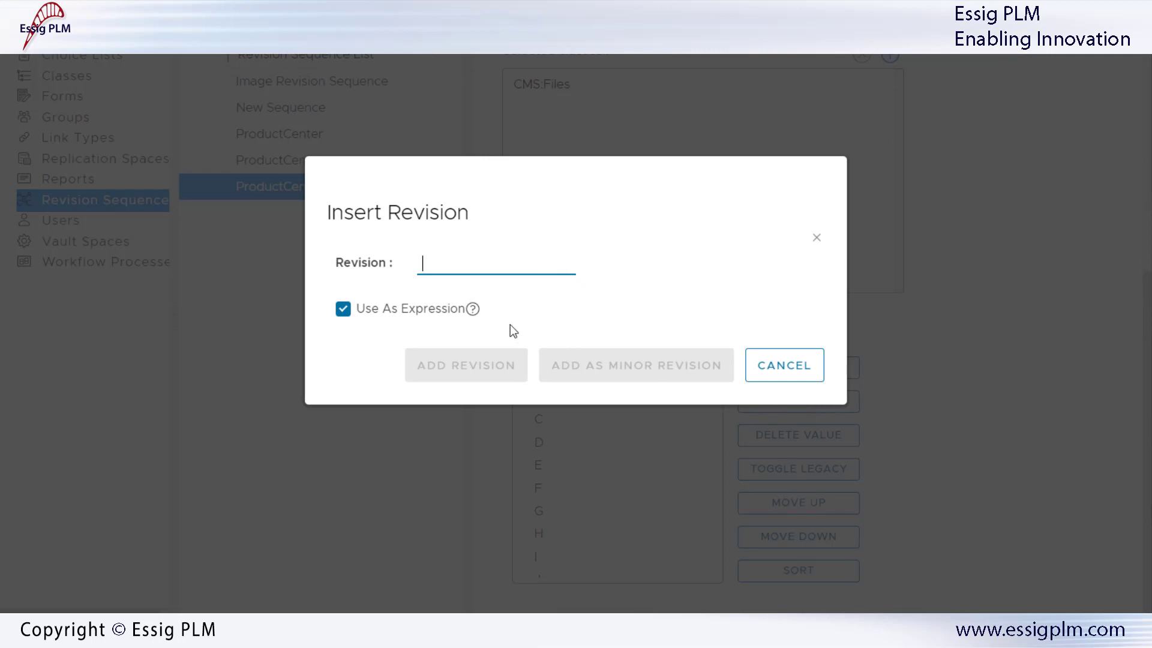
mouse_move(474, 317)
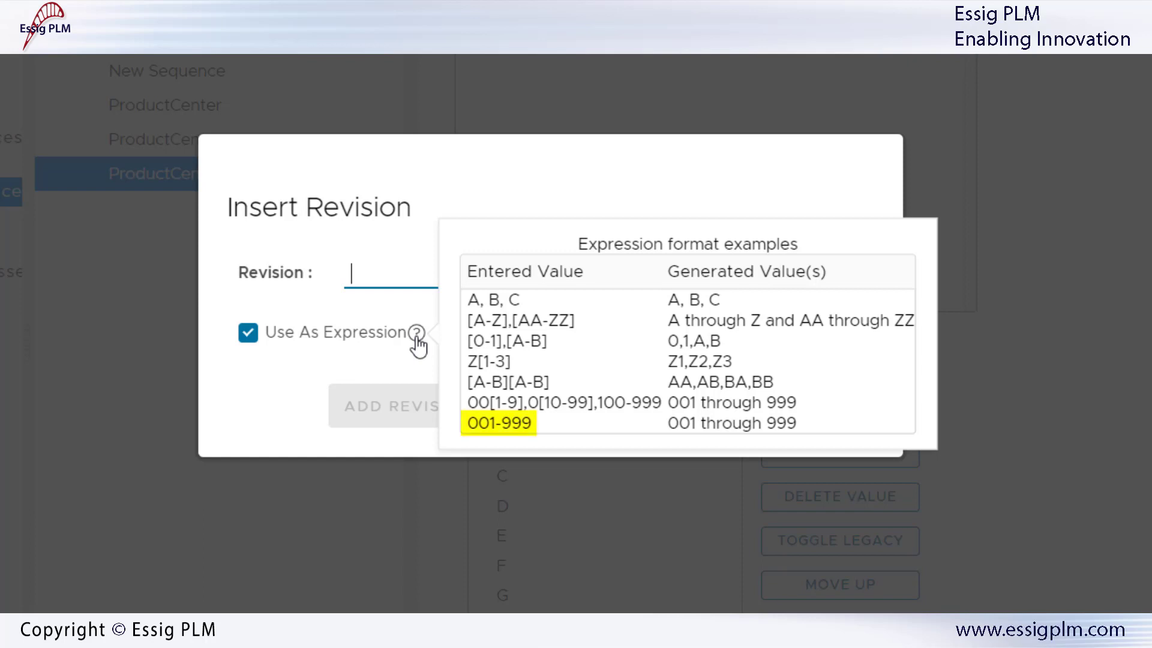
text(a-d)
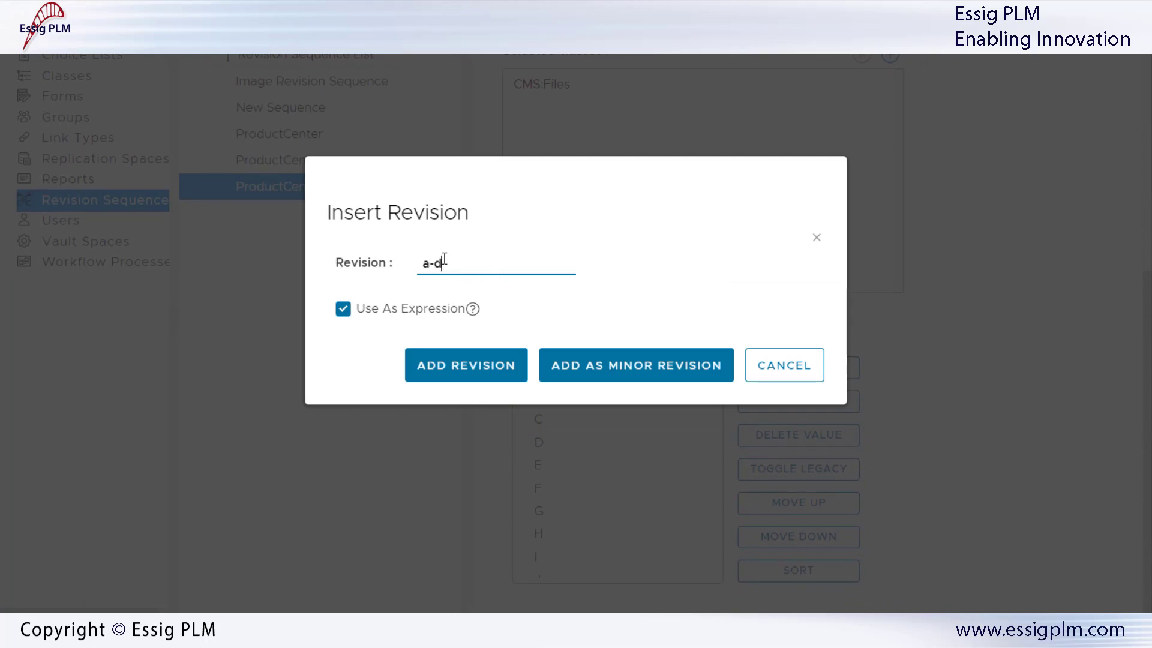
click(653, 371)
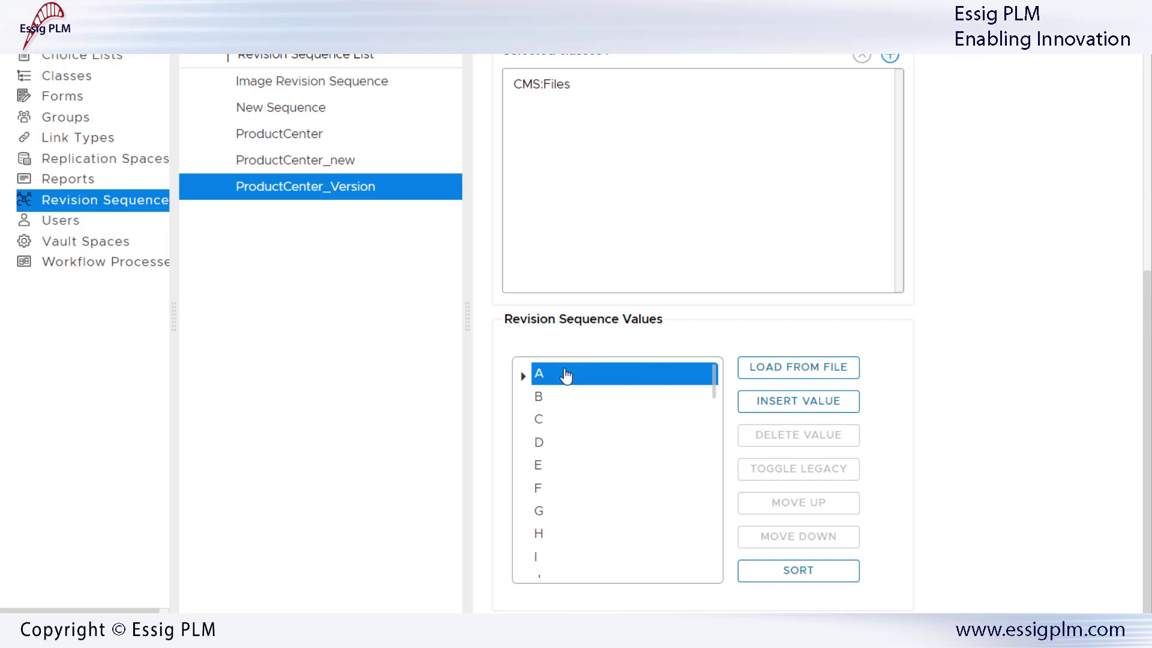
click(523, 376)
click(522, 377)
- Mark revision E as legacy in the sequence values and turn its legacy marking off again
click(593, 469)
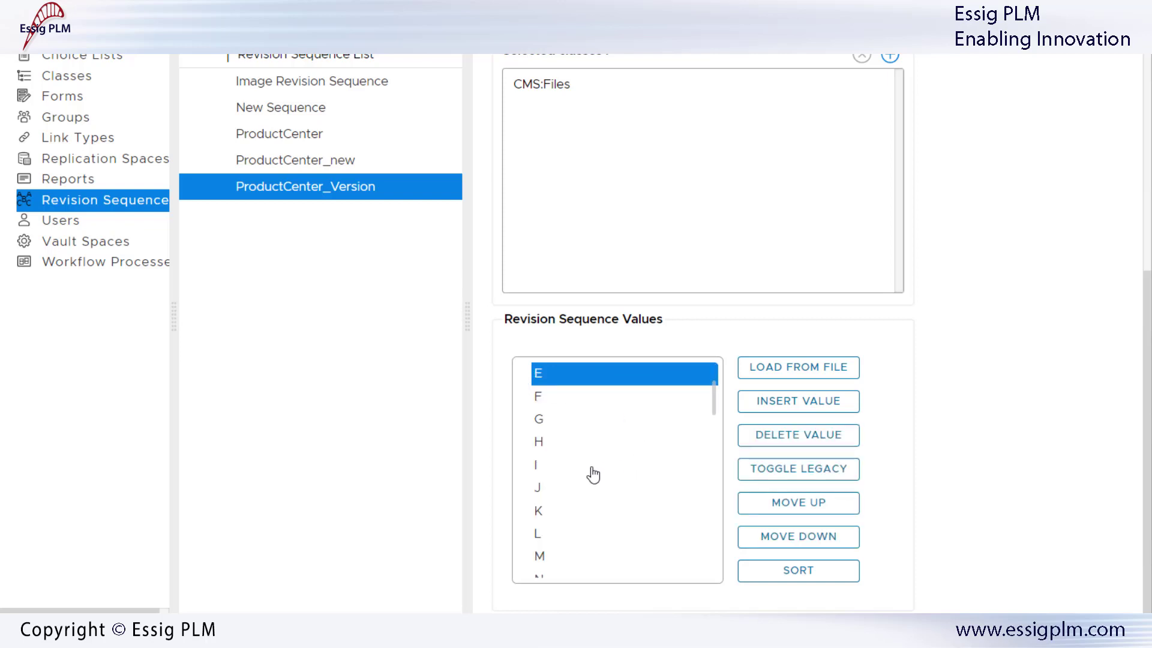
click(827, 477)
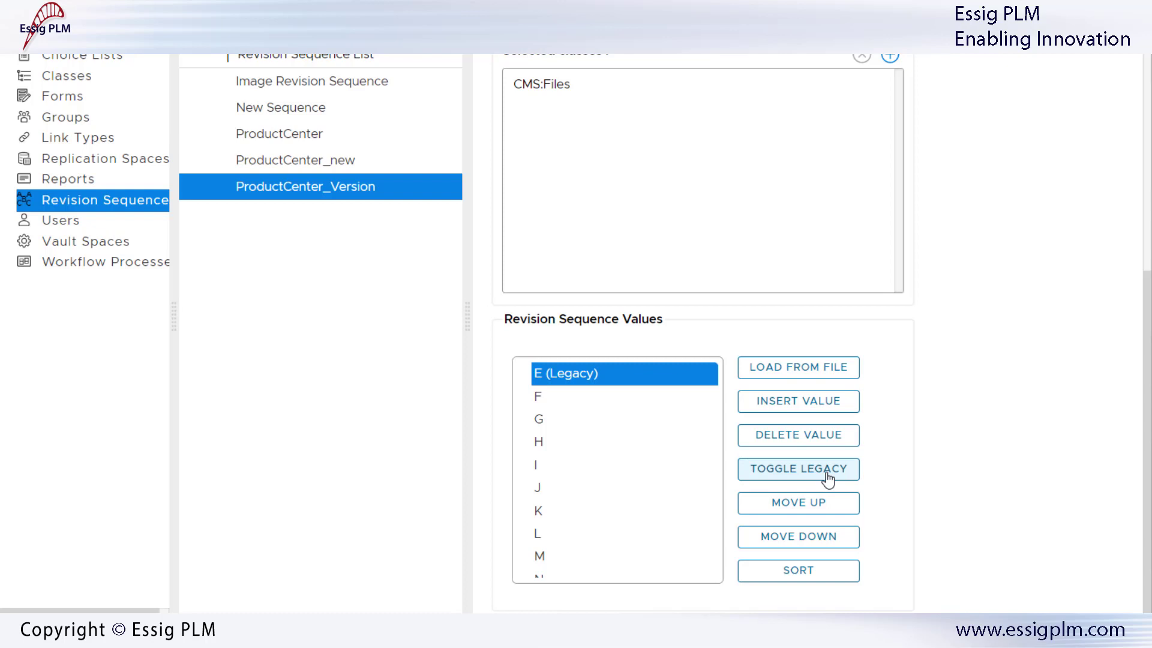
click(827, 477)
- Save the changes to the ProductCenter_Version revision sequence
scroll(630, 438, up, 2)
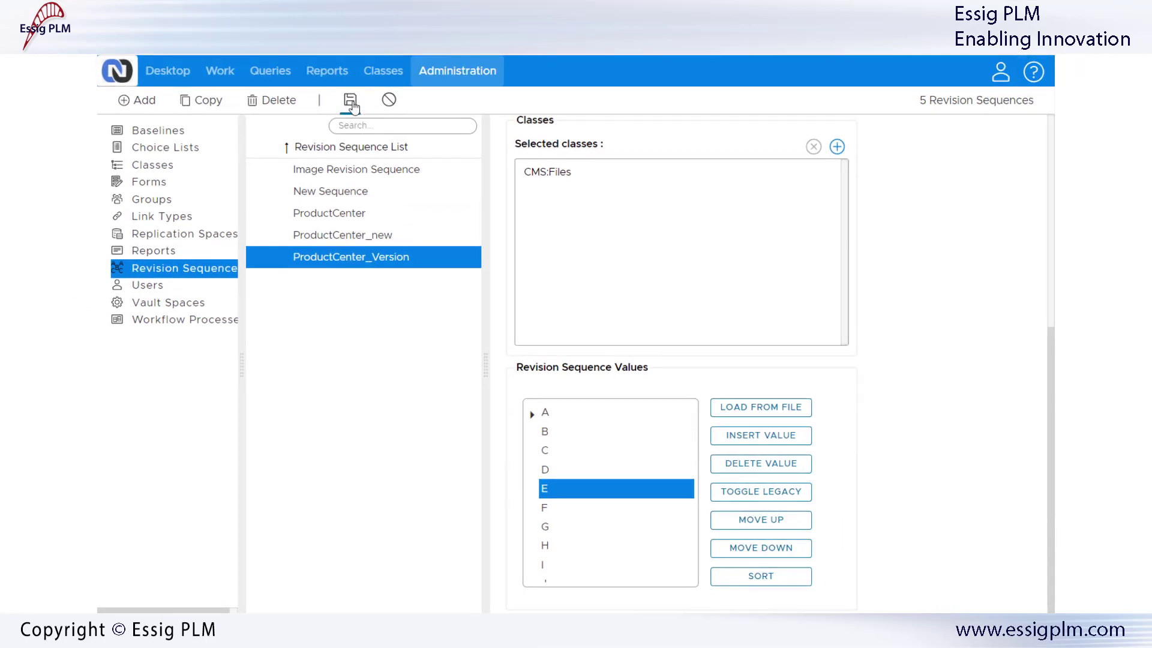
click(351, 102)
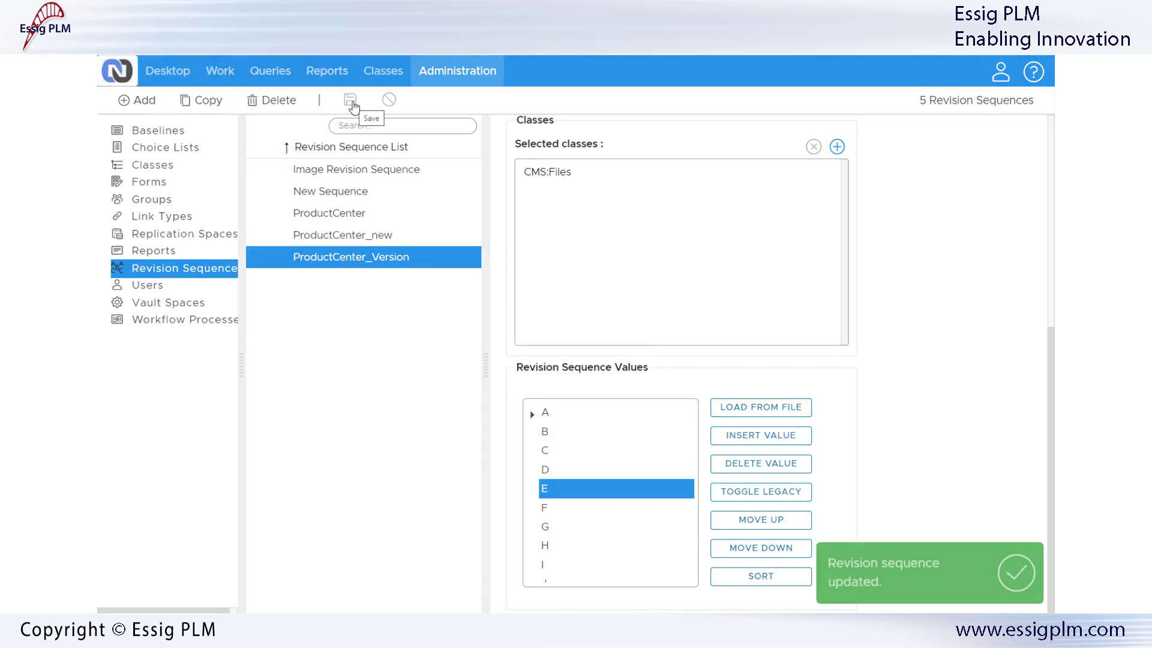